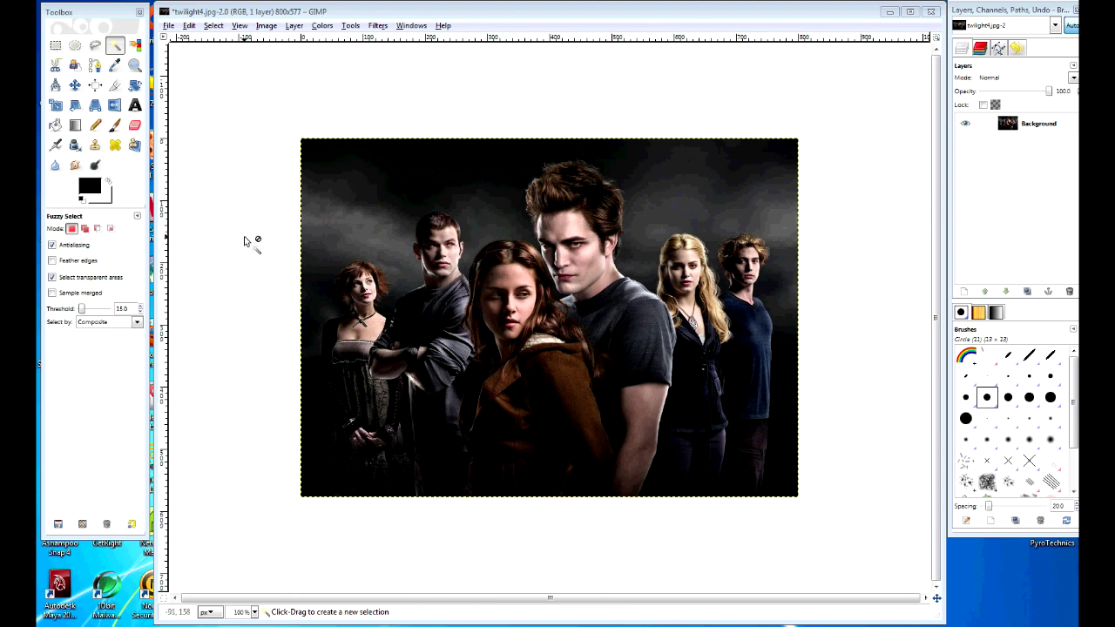
Step: Open Rainbow.png from Downloads and minimize the twilight4 photo window
click(169, 26)
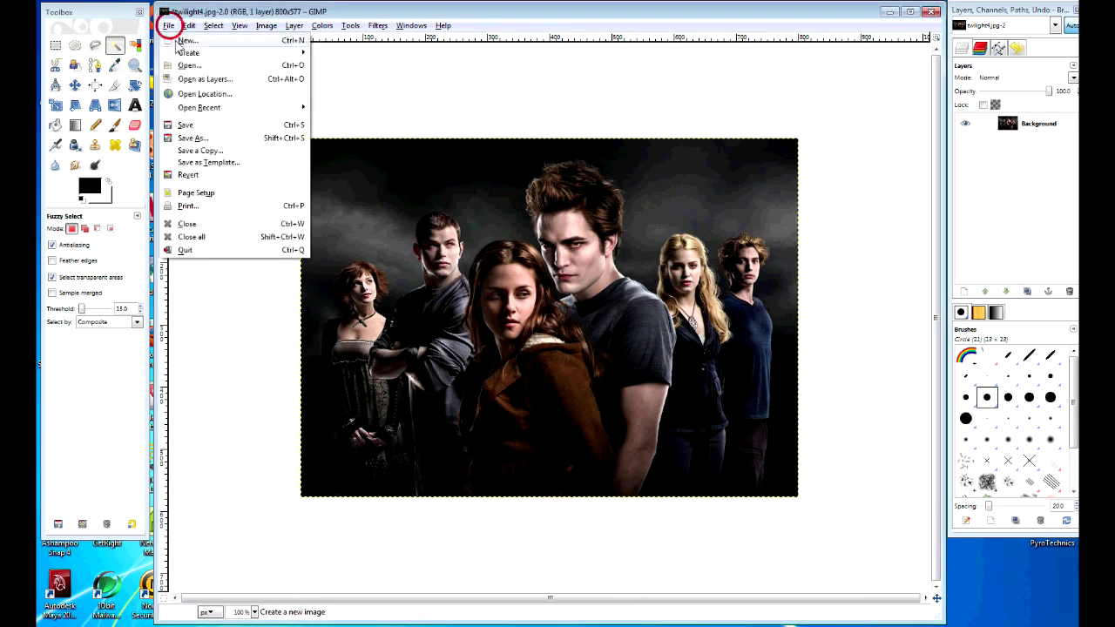
click(183, 66)
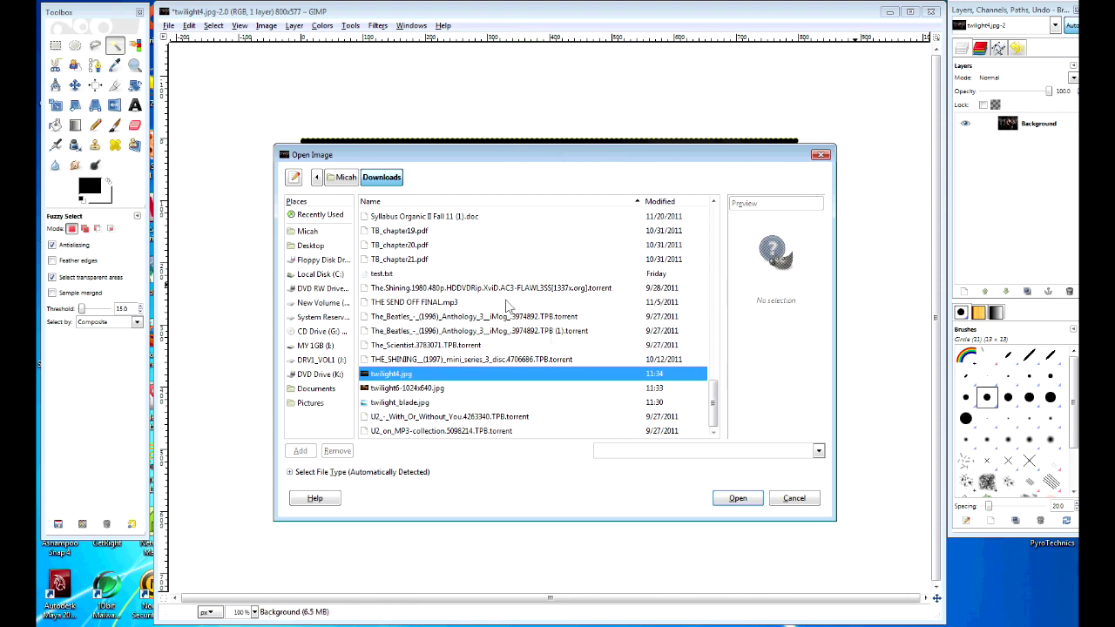
drag(713, 393, 712, 352)
click(419, 321)
click(758, 502)
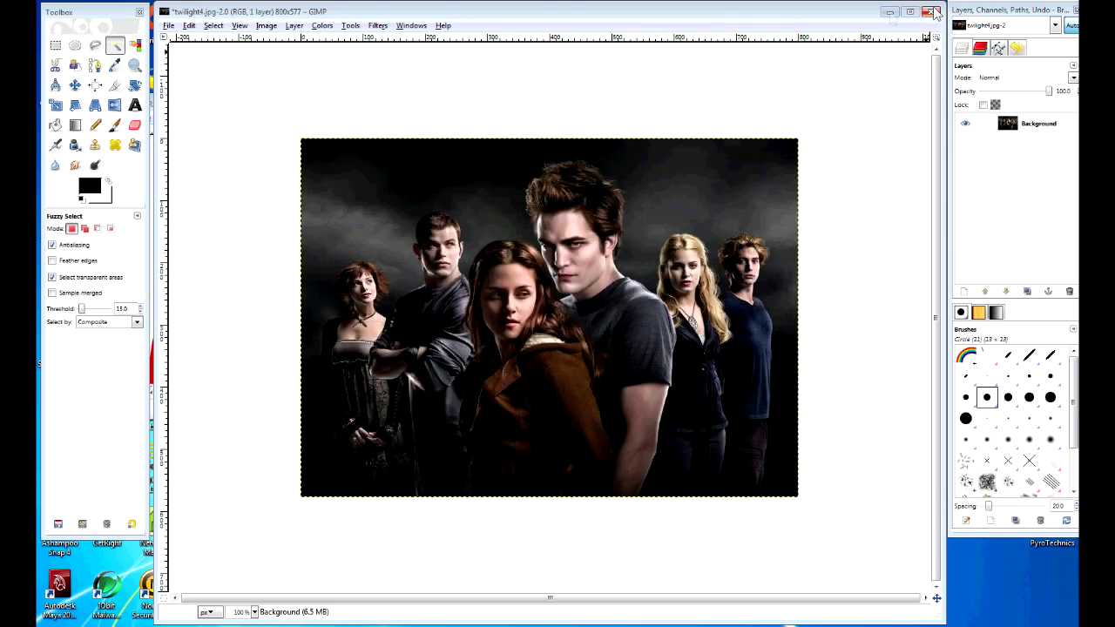
click(889, 12)
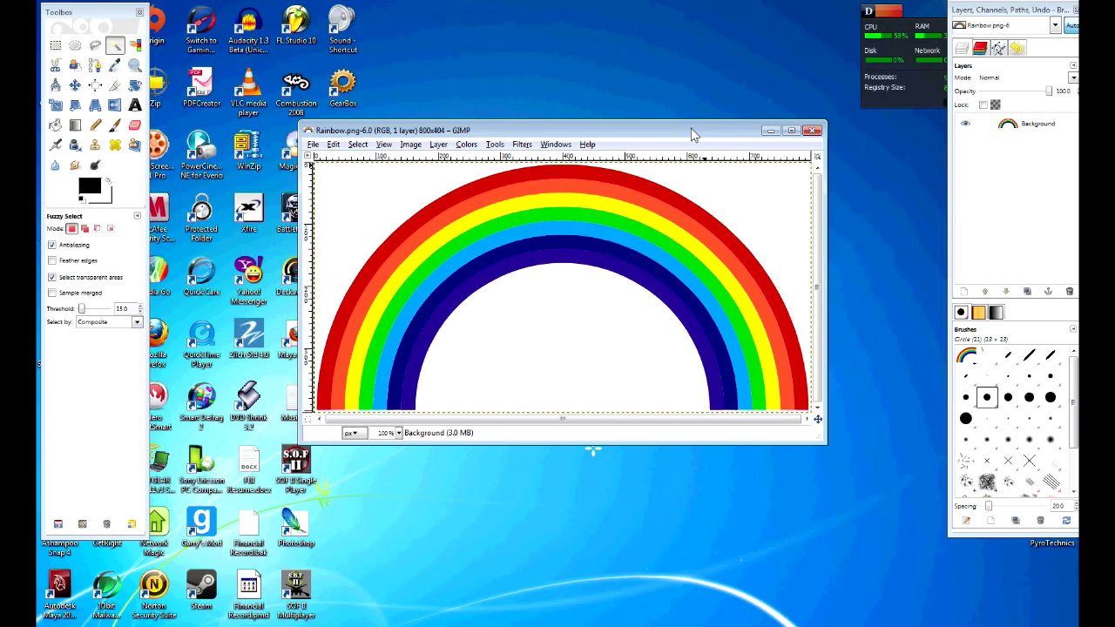
Step: Enlarge the rainbow window and select only the rainbow by inverting a white-background selection
drag(825, 444, 931, 543)
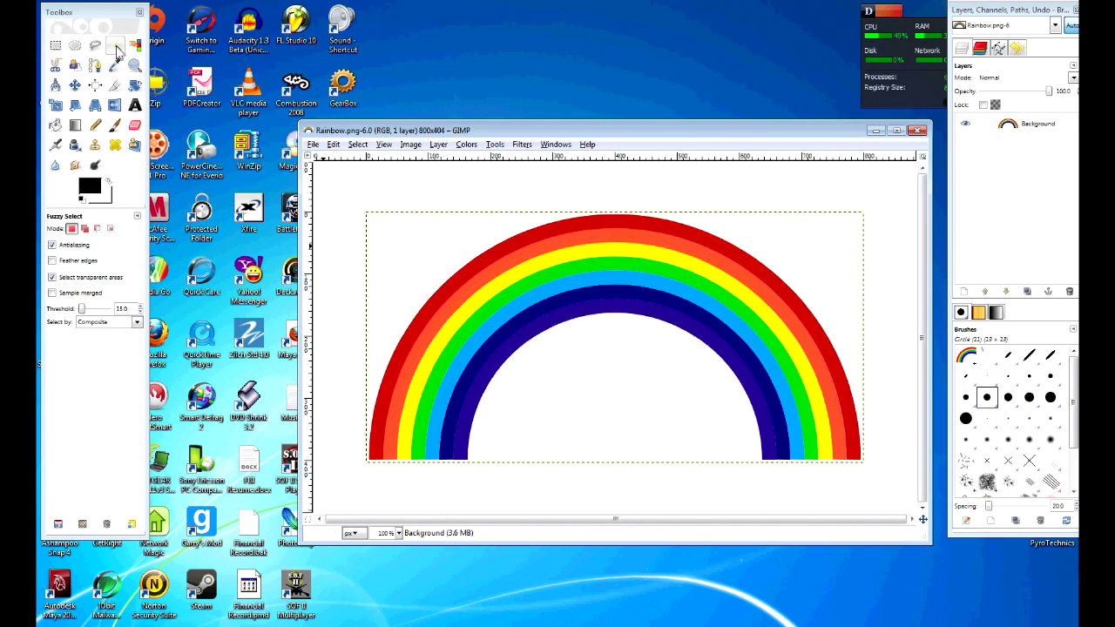
click(431, 248)
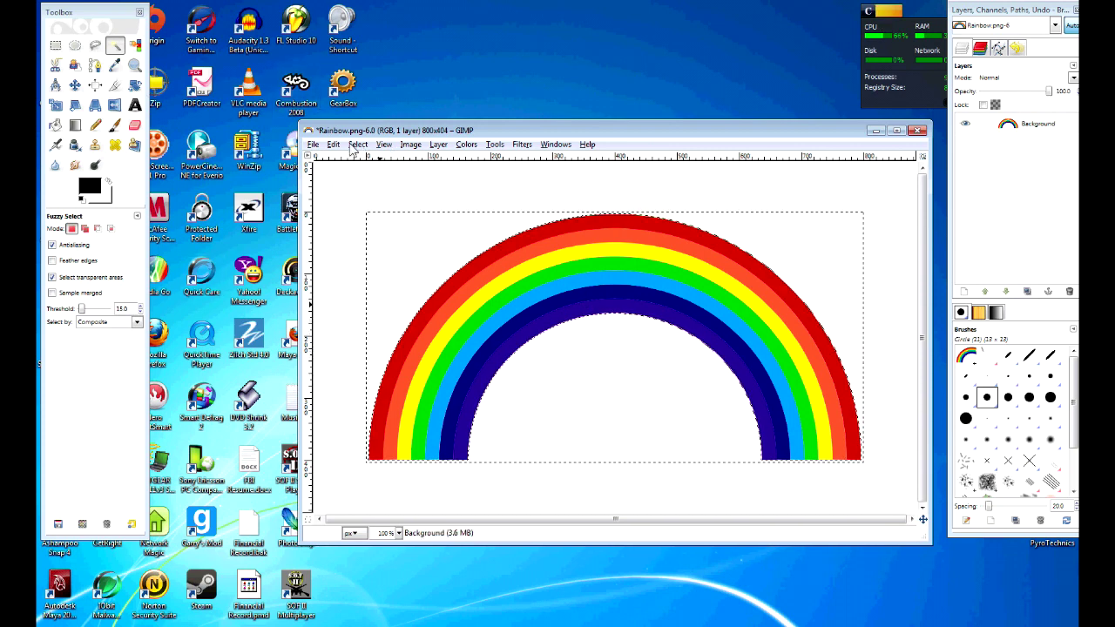
click(352, 144)
click(388, 192)
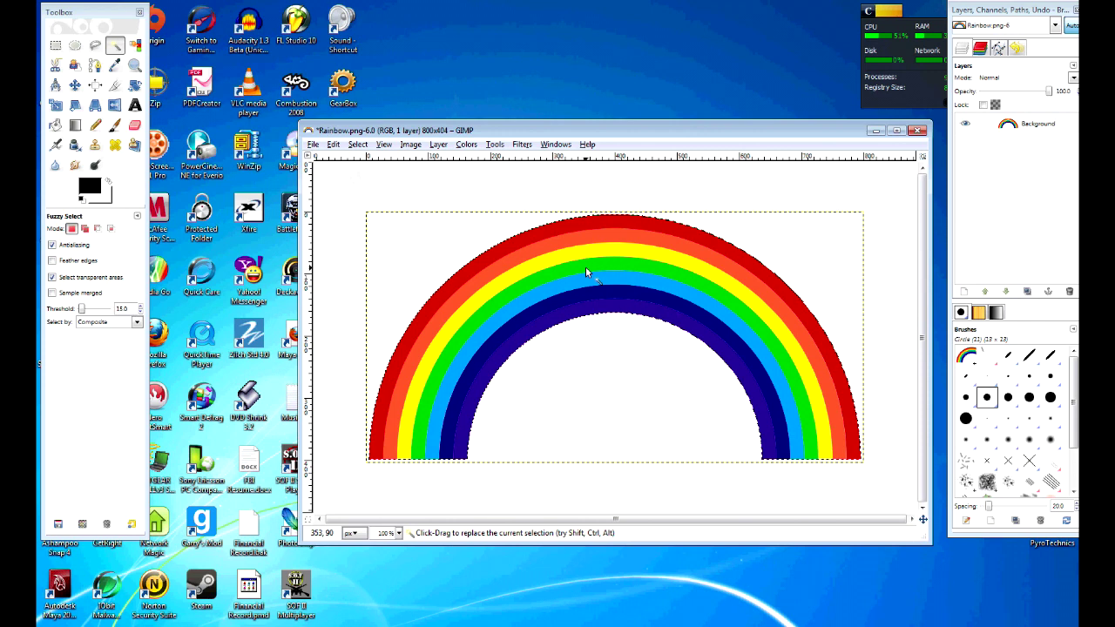
Step: Copy the selected rainbow and close Rainbow.png, discarding changes
click(332, 145)
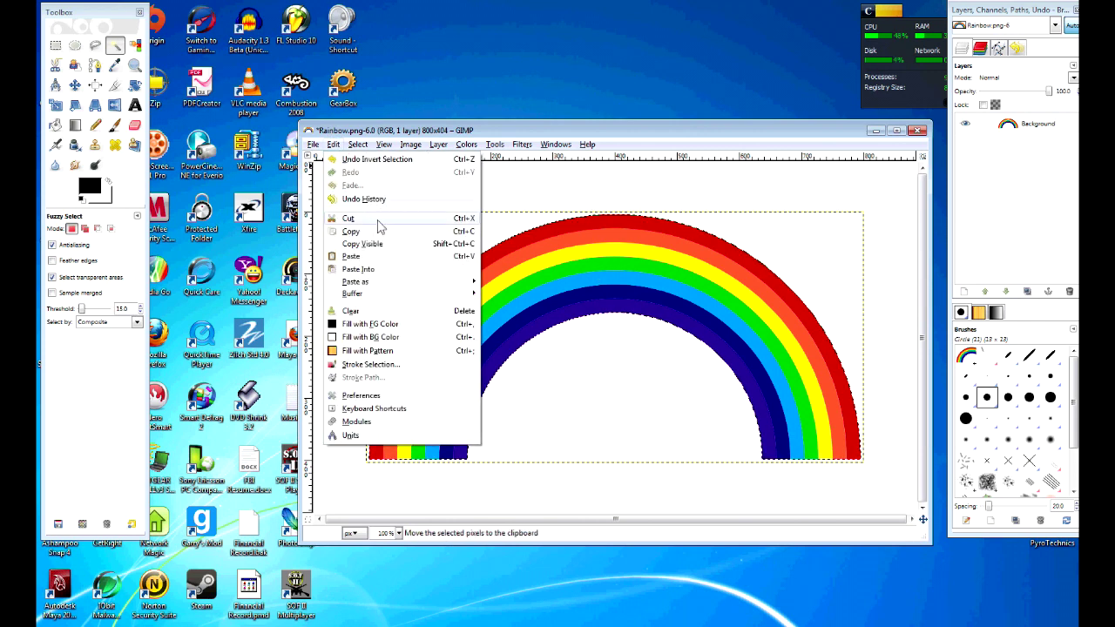
click(370, 238)
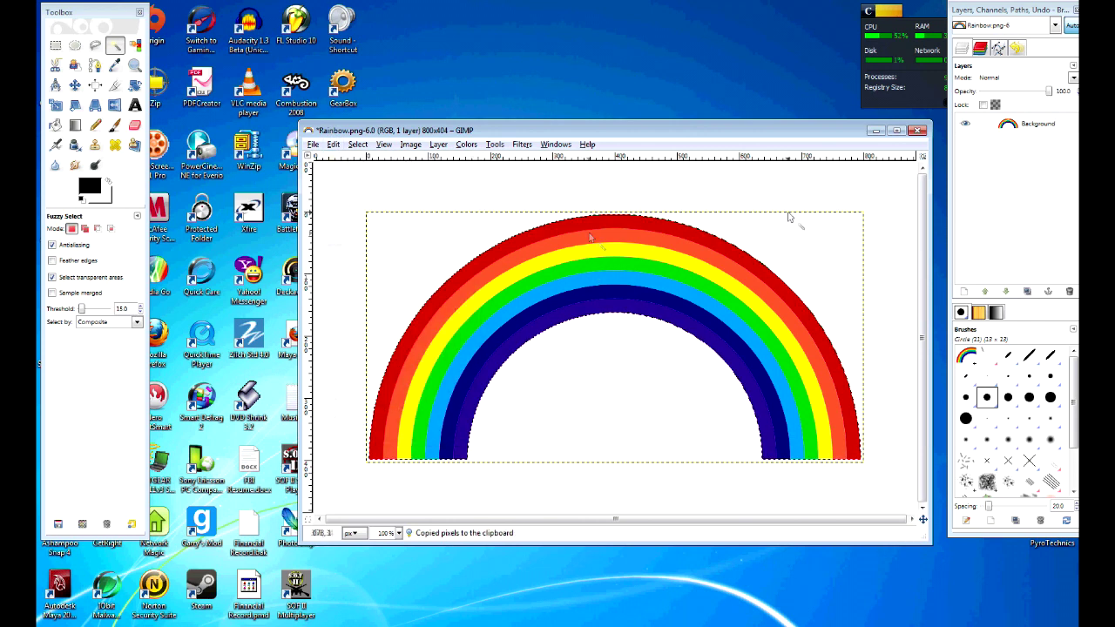
click(916, 132)
click(623, 394)
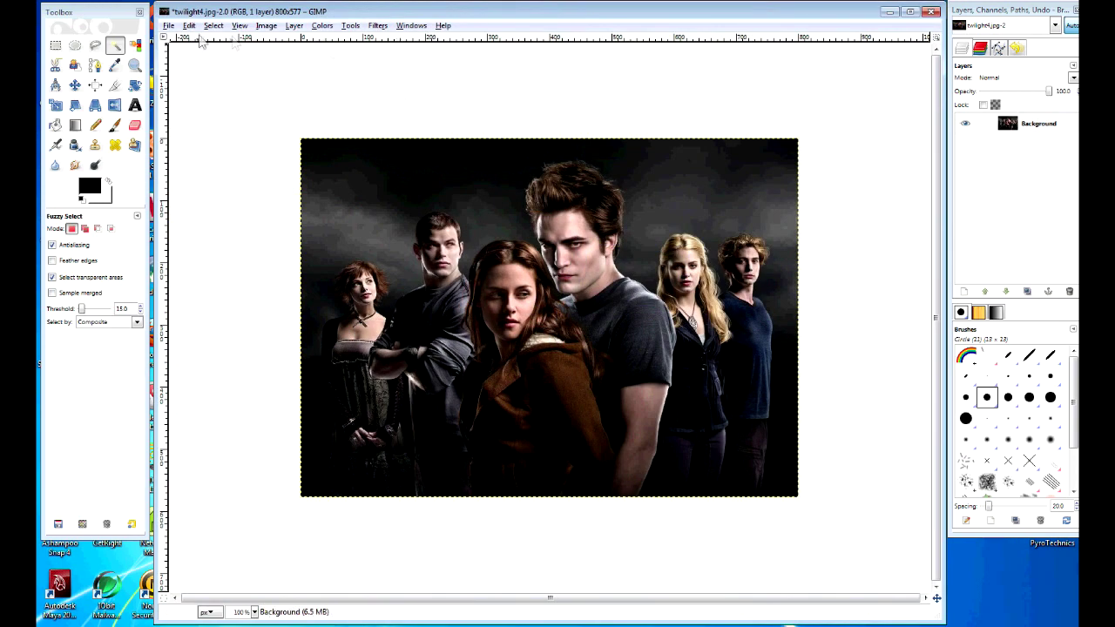
Step: Paste the rainbow into the twilight4 photo and move it up near the top
click(188, 26)
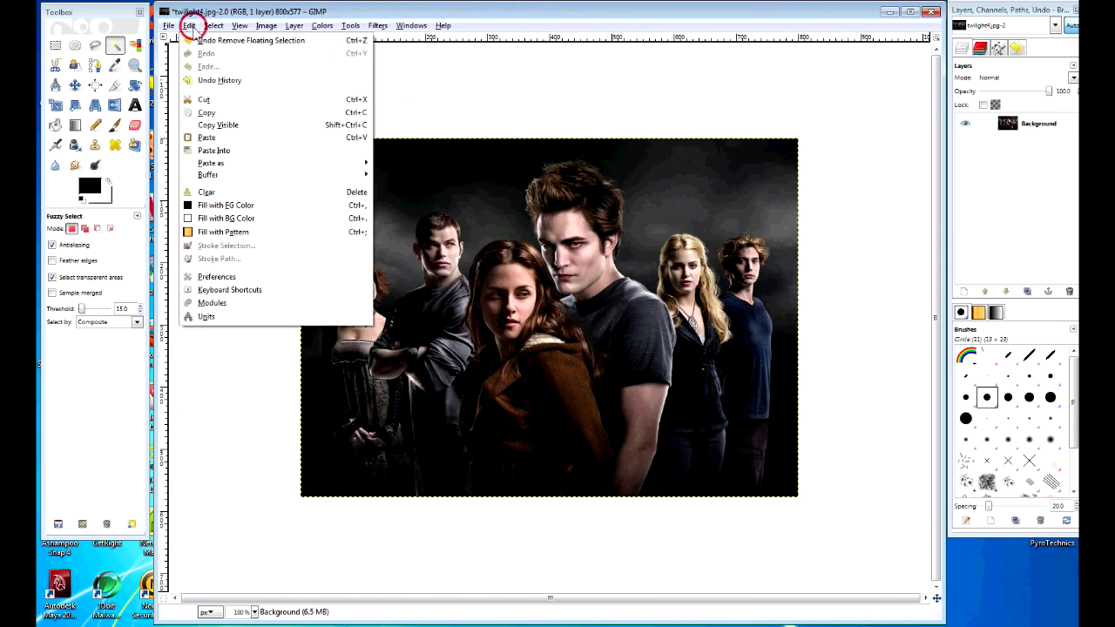
click(218, 138)
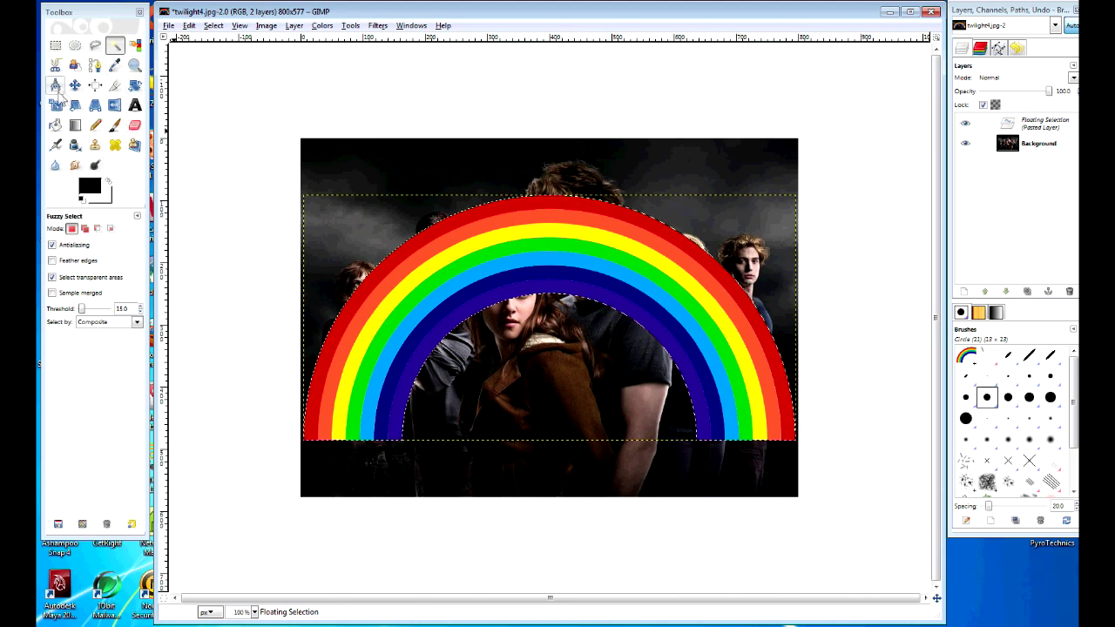
click(75, 84)
drag(511, 277, 514, 212)
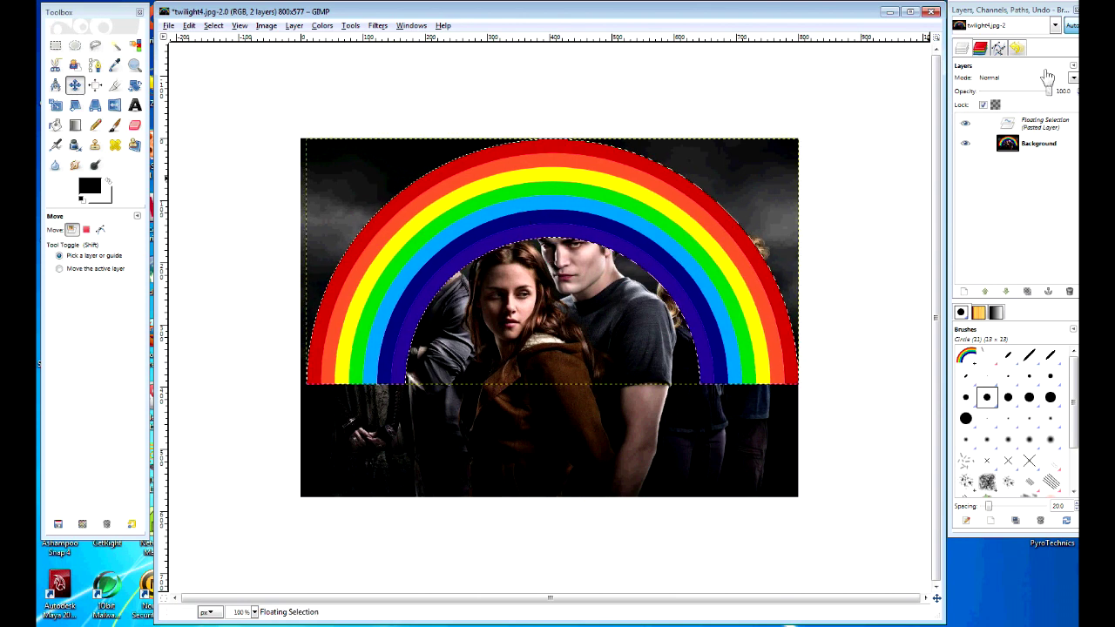
click(1073, 77)
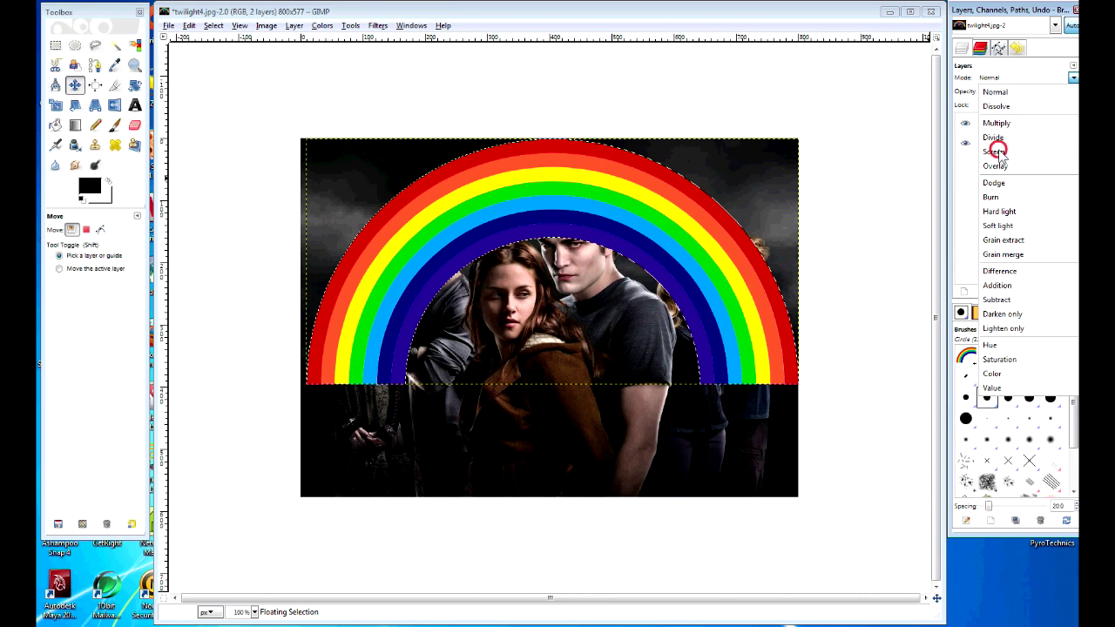
Step: Try Screen, Dissolve and Multiply modes on the rainbow layer, settling on Grain extract
click(995, 151)
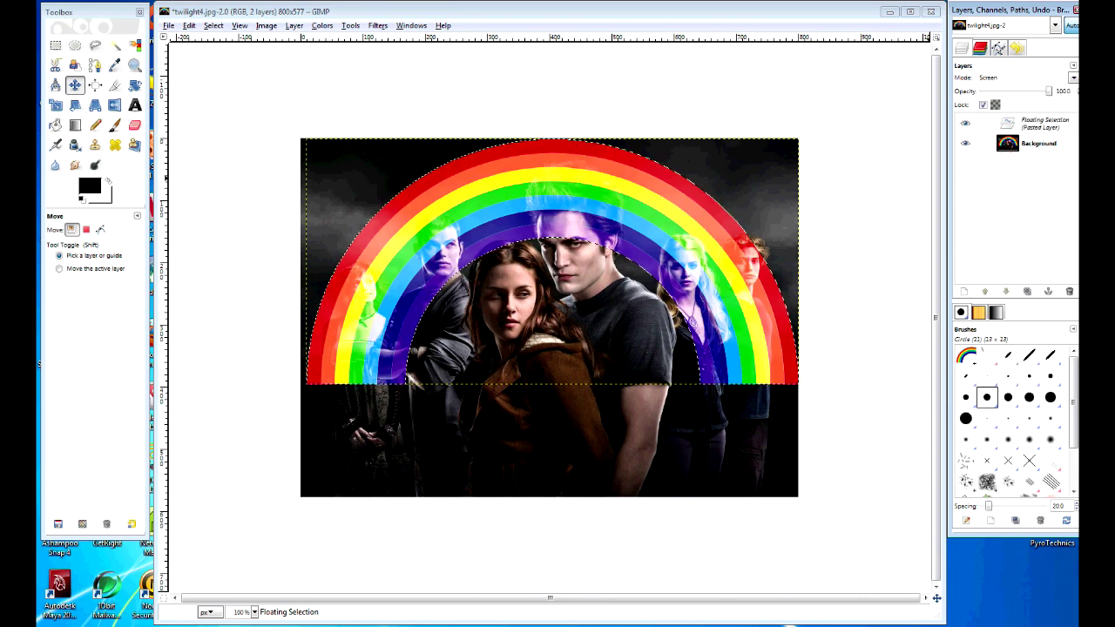
click(1072, 78)
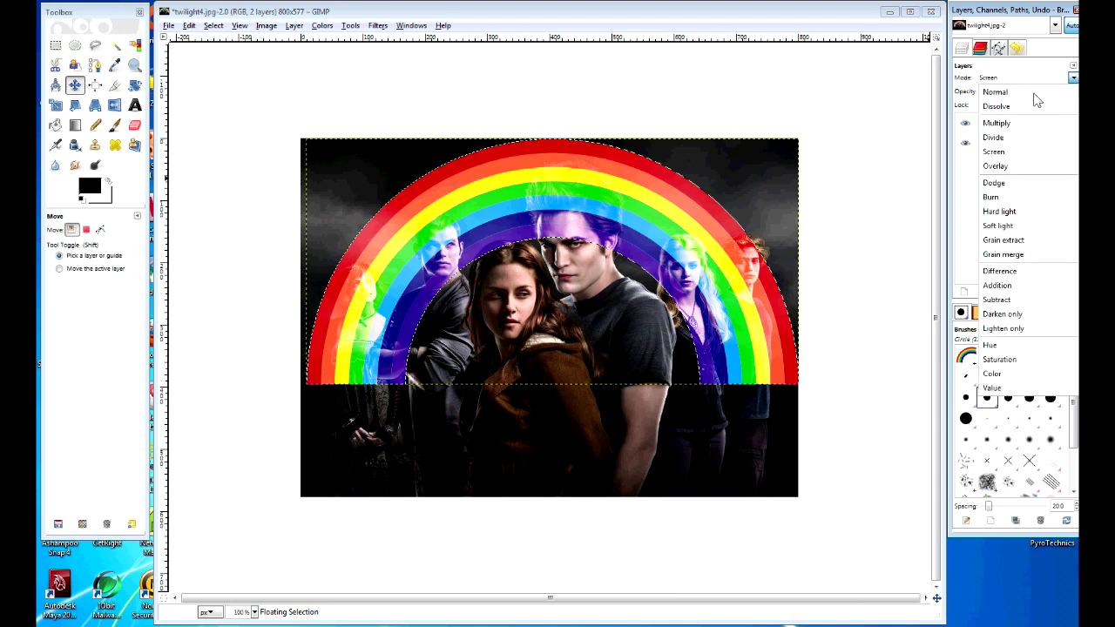
click(1027, 105)
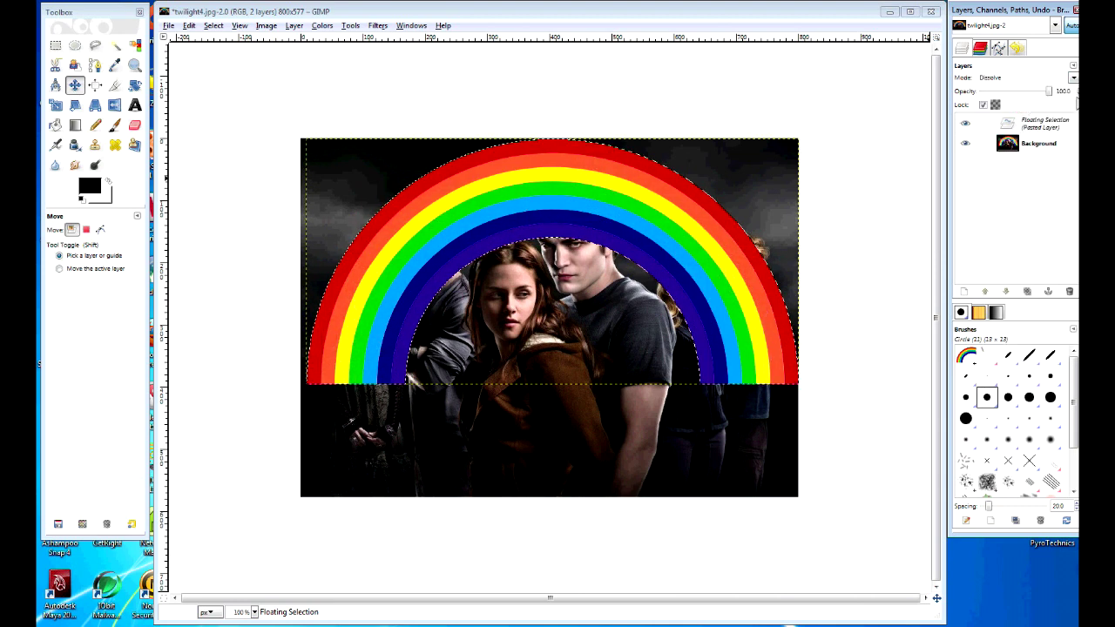
click(1073, 77)
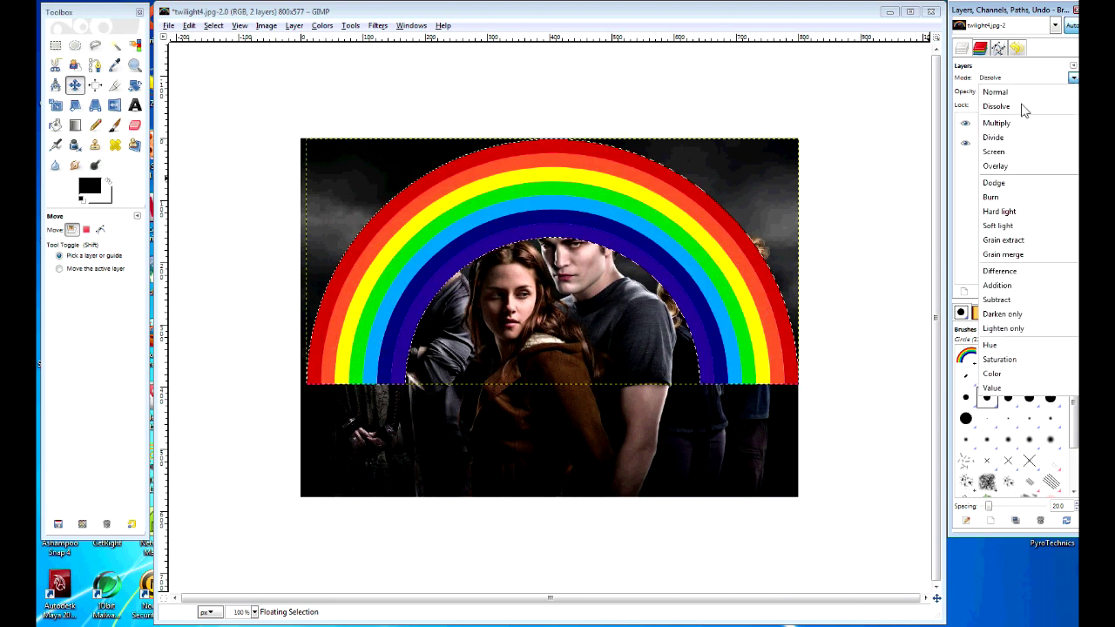
click(1007, 123)
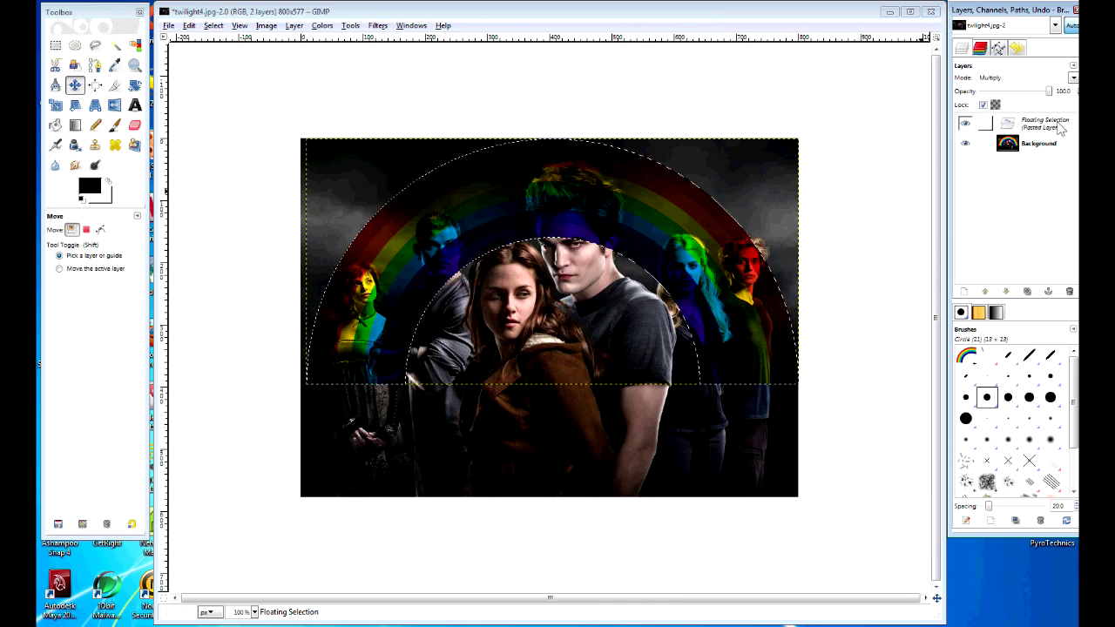
click(1073, 78)
click(1006, 240)
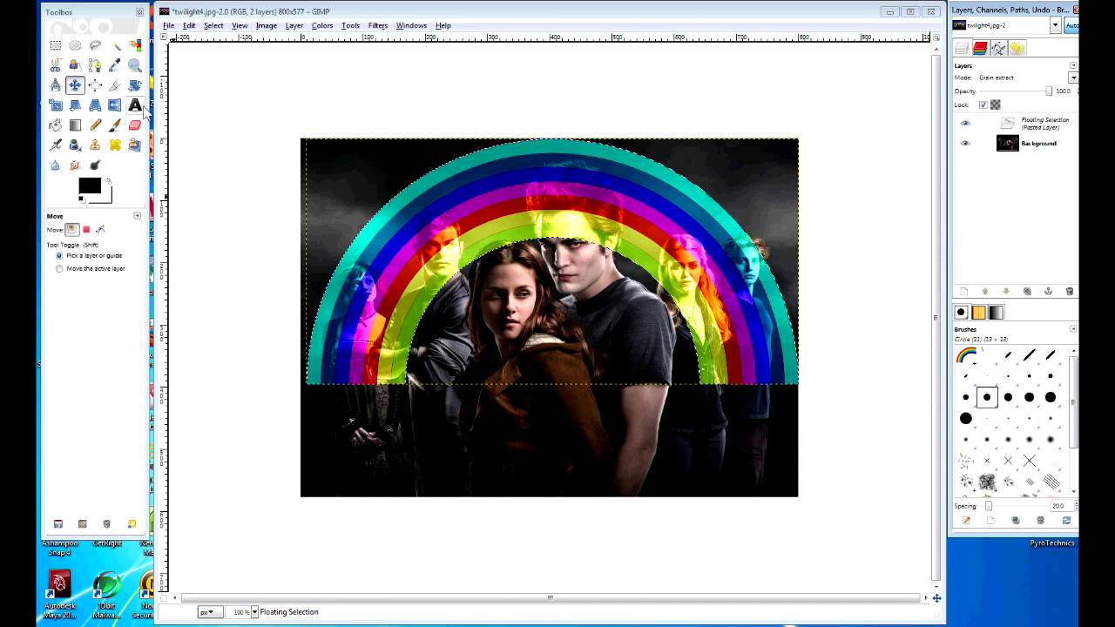
click(134, 64)
Step: Zoom in and erase the rainbow from the central man's forehead and hair at eraser scale 4.02
drag(451, 114, 666, 284)
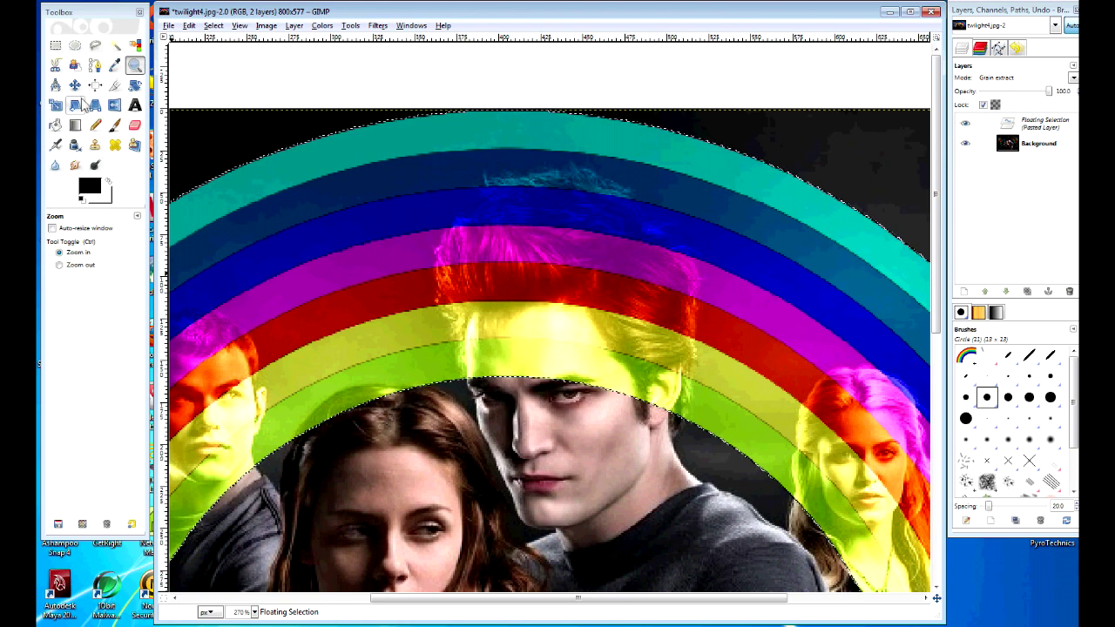
click(134, 125)
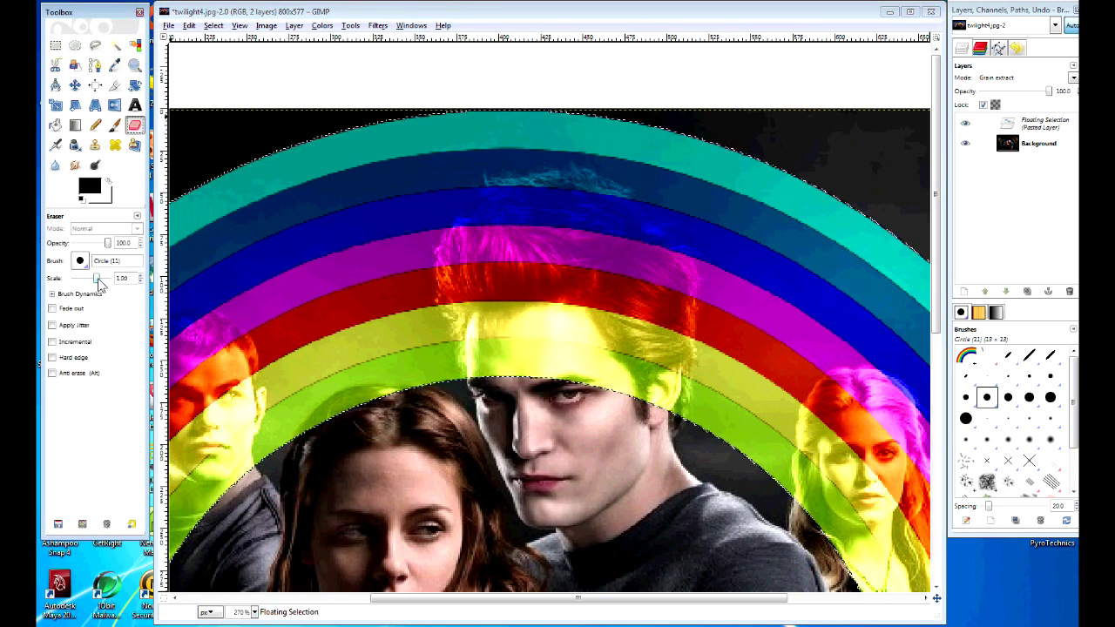
drag(97, 279, 105, 279)
mouse_move(515, 384)
mouse_down()
mouse_move(522, 366)
mouse_move(500, 348)
mouse_move(506, 364)
mouse_up()
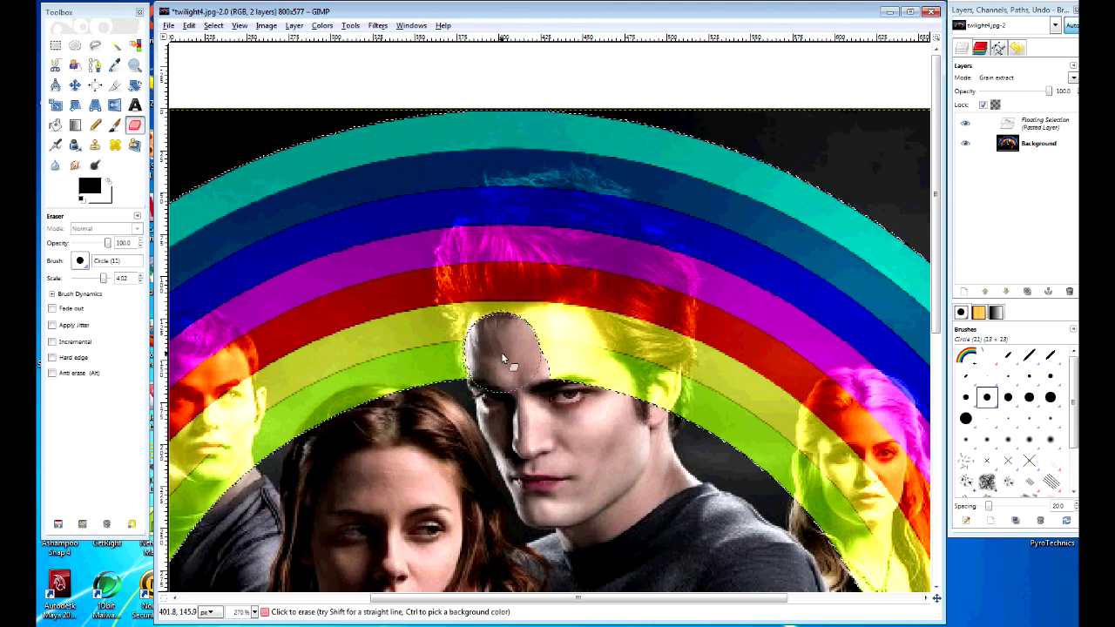
mouse_move(494, 329)
mouse_down()
mouse_move(502, 297)
mouse_move(543, 331)
mouse_move(568, 295)
mouse_move(640, 383)
mouse_move(663, 349)
mouse_move(670, 407)
mouse_move(649, 406)
mouse_move(654, 353)
mouse_move(674, 357)
mouse_move(636, 326)
mouse_move(658, 316)
mouse_move(647, 264)
mouse_move(621, 255)
mouse_move(619, 235)
mouse_move(584, 210)
mouse_move(536, 214)
mouse_move(503, 263)
mouse_move(479, 269)
mouse_move(454, 305)
mouse_move(494, 296)
mouse_move(518, 218)
mouse_move(500, 245)
mouse_move(479, 240)
mouse_move(487, 252)
mouse_move(461, 313)
mouse_move(558, 287)
mouse_move(563, 323)
mouse_move(649, 214)
mouse_up()
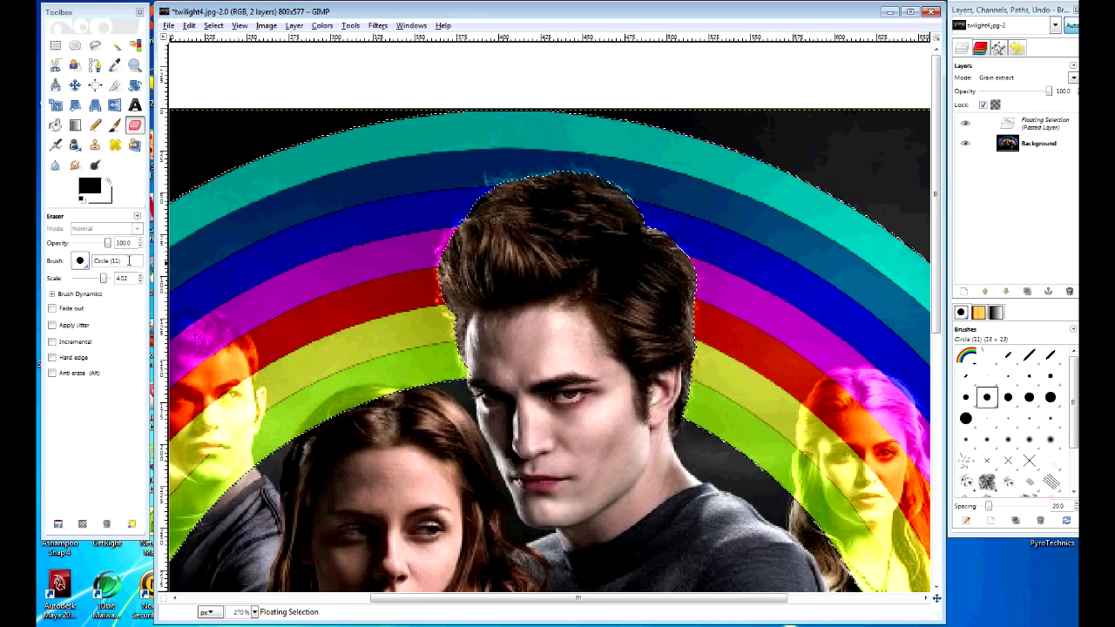
click(79, 260)
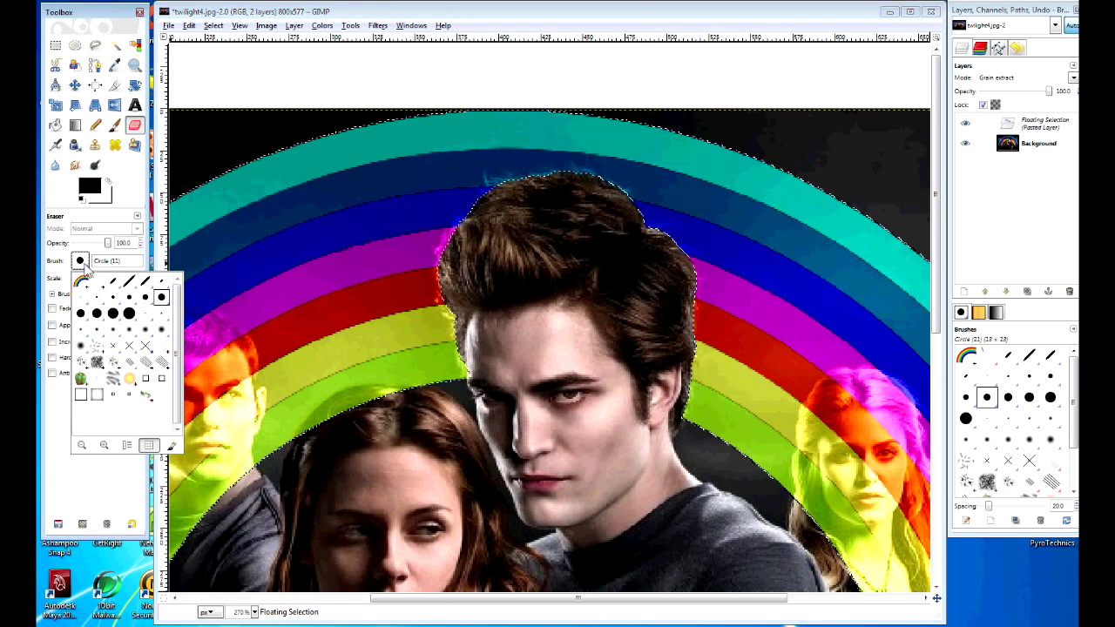
Step: Switch the eraser to the Circle Fuzzy (17) brush and soften leftover rainbow on the hair top
click(161, 330)
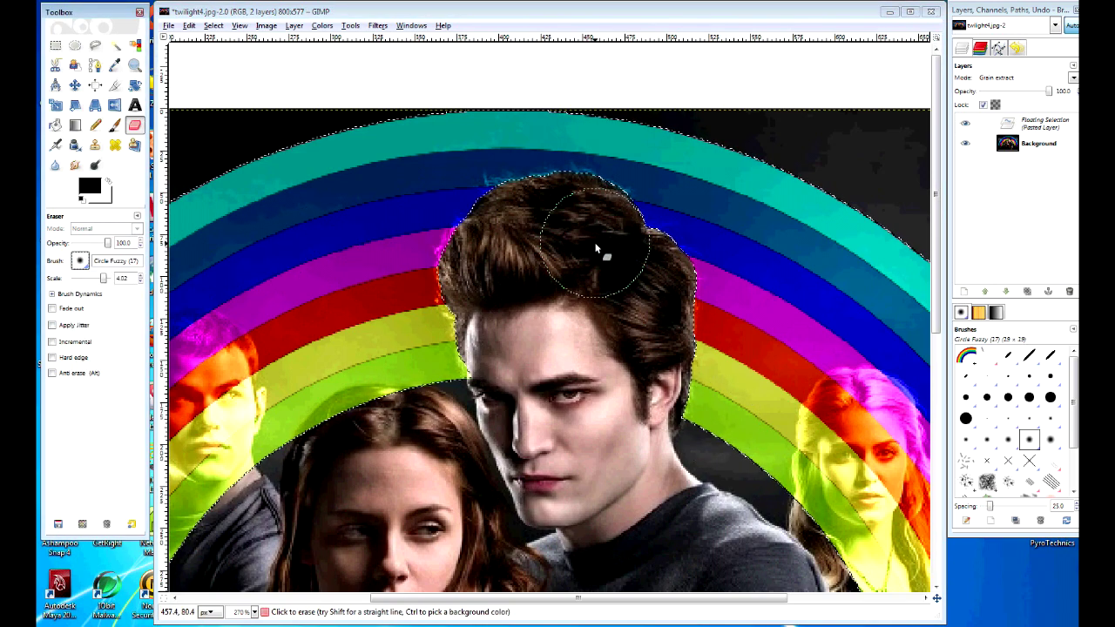
mouse_move(593, 231)
mouse_down()
mouse_move(552, 214)
mouse_move(513, 226)
mouse_move(483, 291)
mouse_up()
click(215, 24)
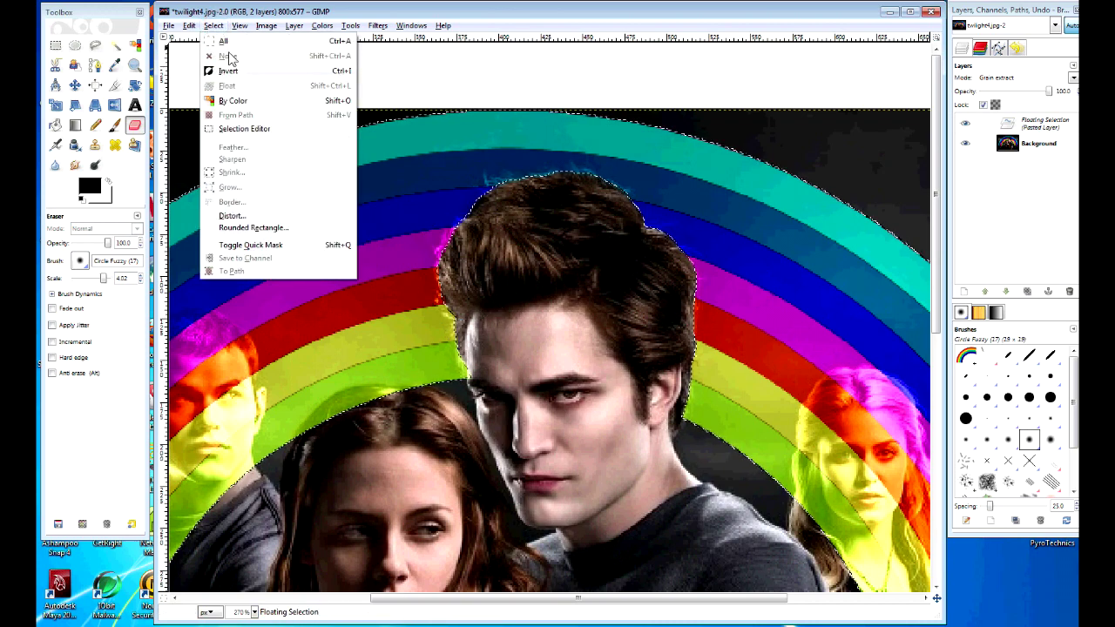
click(292, 68)
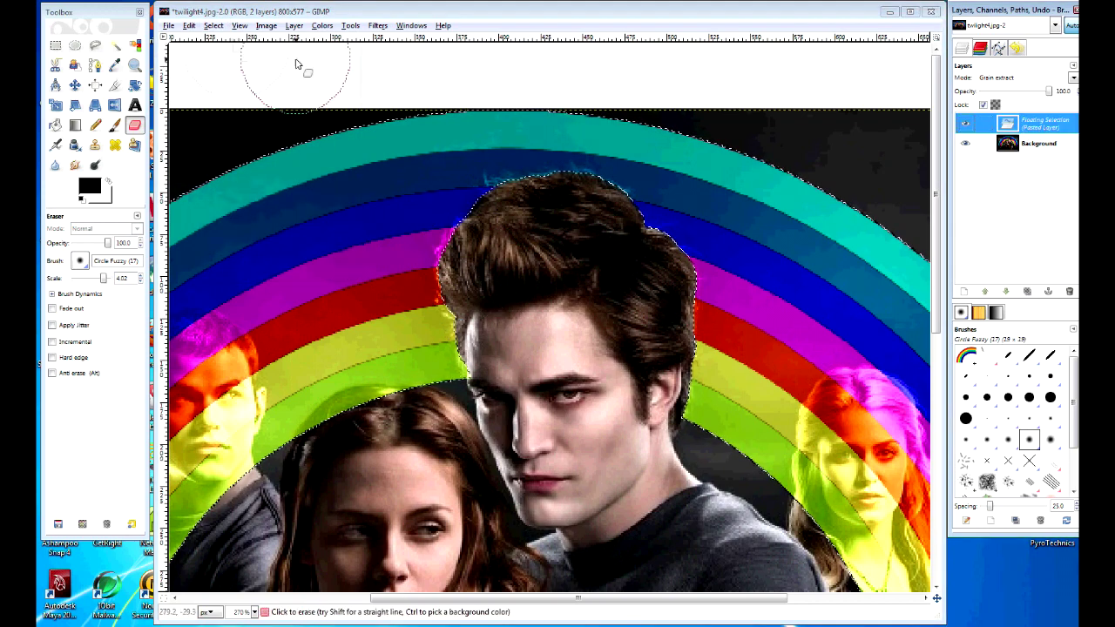
click(213, 25)
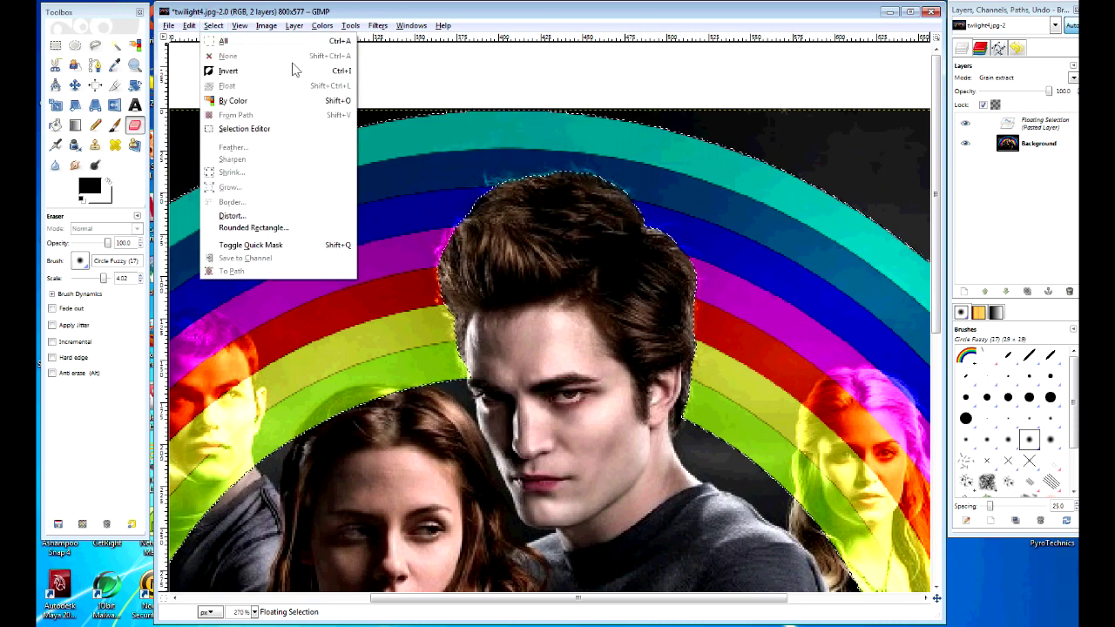
click(294, 69)
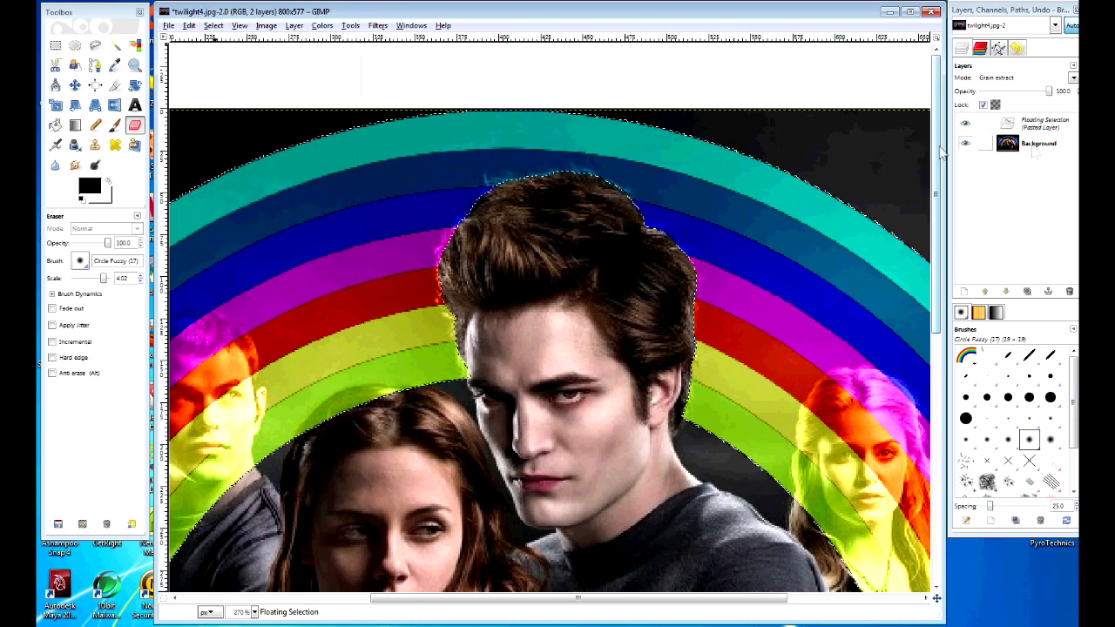
click(213, 25)
click(218, 25)
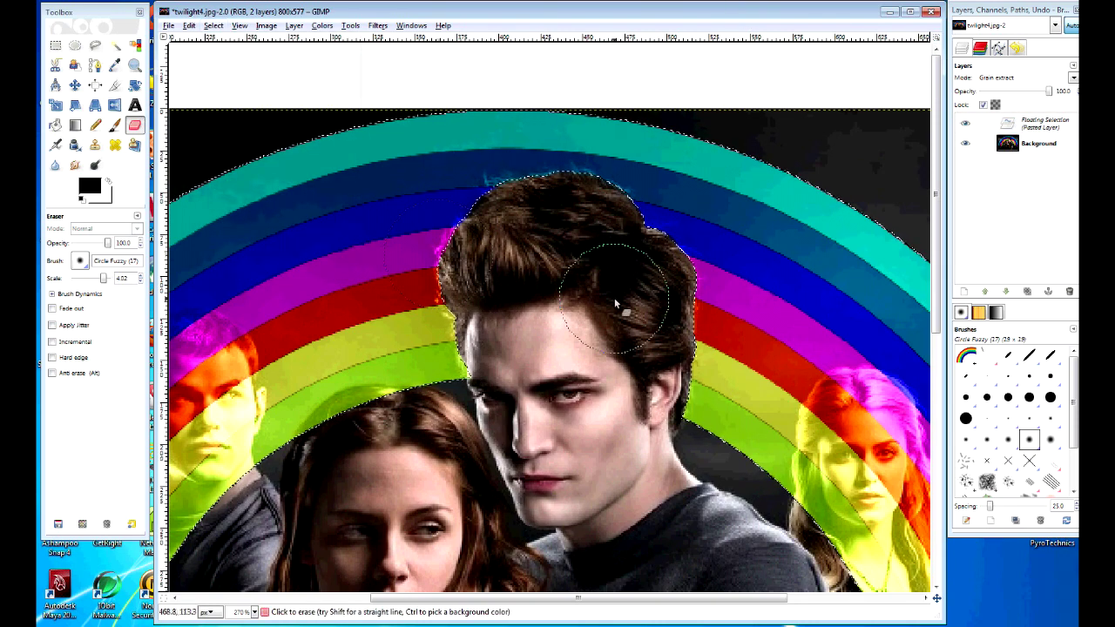
scroll(749, 366, down, 5)
scroll(836, 383, up, 4)
Step: Erase the rainbow from the right girl's face, hair and body, the blonde's hair, and the boy's face
mouse_move(865, 377)
mouse_down()
mouse_move(841, 417)
mouse_move(862, 436)
mouse_move(819, 361)
mouse_move(871, 374)
mouse_move(845, 407)
mouse_up()
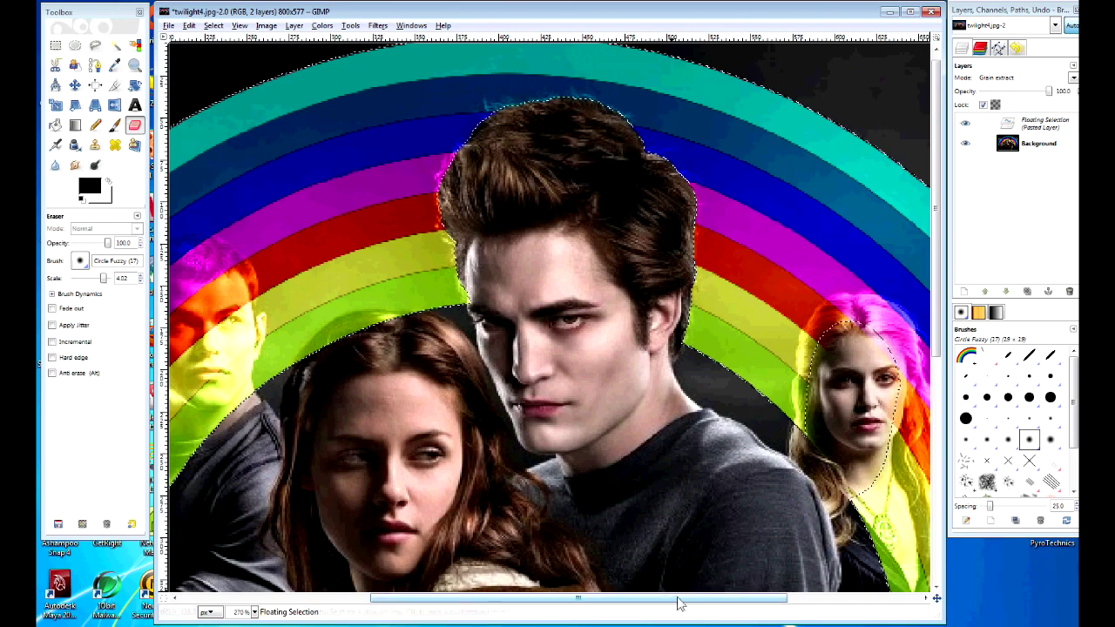
scroll(677, 599, right, 4)
scroll(719, 413, down, 6)
scroll(741, 465, up, 2)
mouse_move(739, 322)
mouse_down()
mouse_move(788, 374)
mouse_move(805, 364)
mouse_move(790, 231)
mouse_move(792, 348)
mouse_move(828, 347)
mouse_move(837, 294)
mouse_move(842, 393)
mouse_up()
scroll(842, 393, up, 6)
mouse_move(496, 278)
mouse_down()
mouse_move(473, 211)
mouse_move(494, 228)
mouse_move(435, 179)
mouse_move(455, 194)
mouse_move(446, 167)
mouse_move(383, 161)
mouse_move(313, 179)
mouse_move(317, 326)
mouse_up()
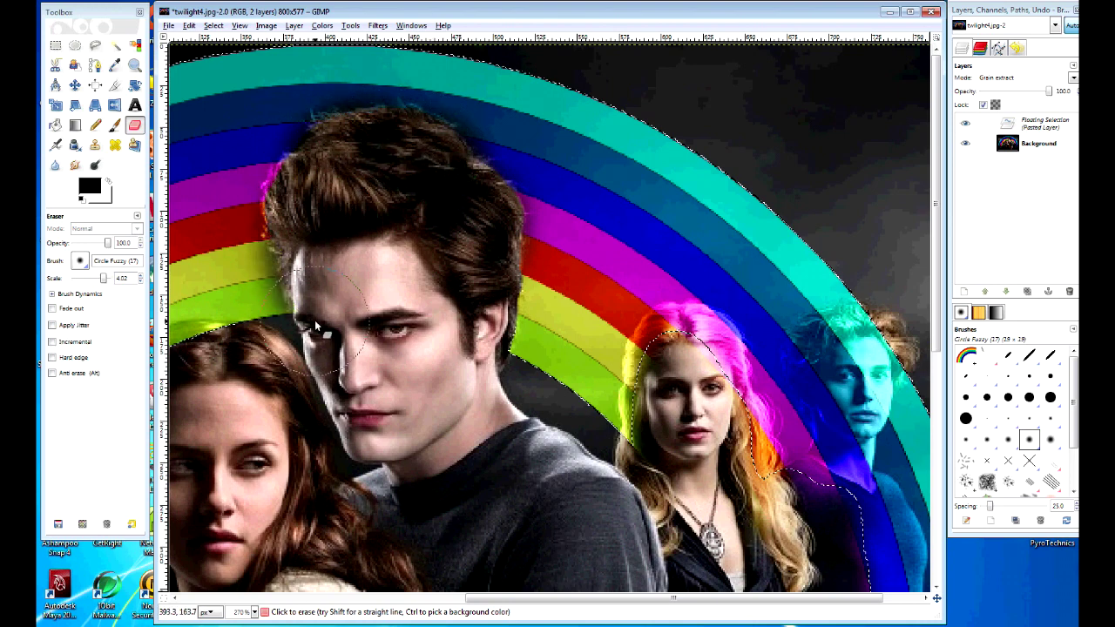
mouse_move(807, 244)
mouse_down()
mouse_move(662, 340)
mouse_move(636, 492)
mouse_move(631, 465)
mouse_move(662, 396)
mouse_move(709, 365)
mouse_move(735, 436)
mouse_up()
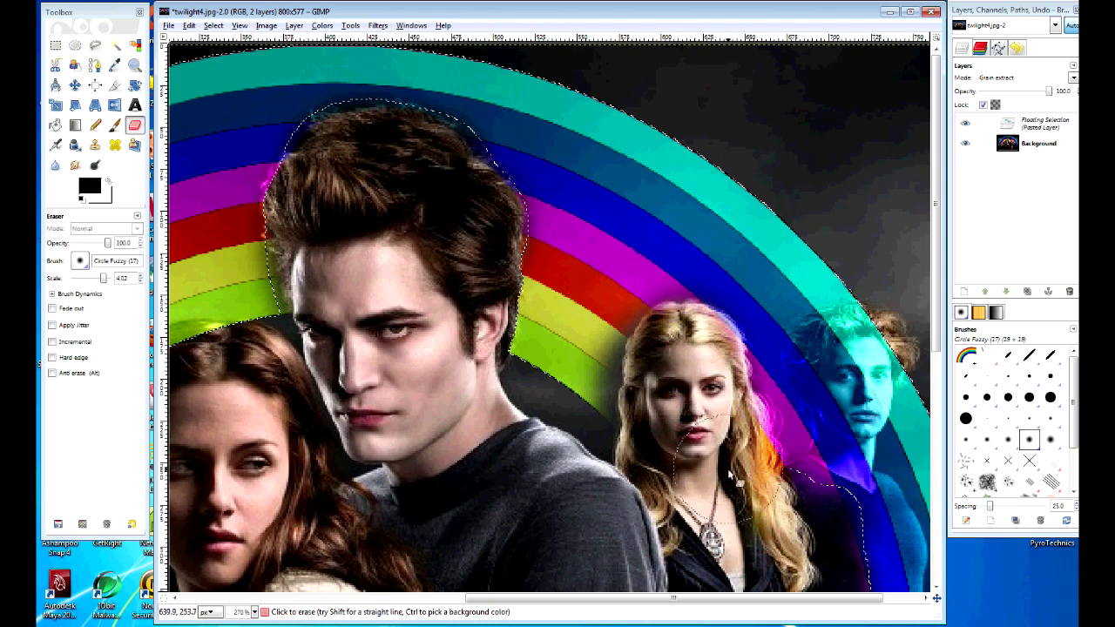
mouse_move(868, 361)
mouse_down()
mouse_move(843, 387)
mouse_move(836, 353)
mouse_move(865, 405)
mouse_move(859, 348)
mouse_move(811, 377)
mouse_move(833, 367)
mouse_move(841, 510)
mouse_move(871, 256)
mouse_move(883, 319)
mouse_move(891, 312)
mouse_move(877, 482)
mouse_move(865, 257)
mouse_move(871, 426)
mouse_move(882, 364)
mouse_move(879, 298)
mouse_move(863, 266)
mouse_move(897, 328)
mouse_move(892, 401)
mouse_move(892, 307)
mouse_move(875, 245)
mouse_up()
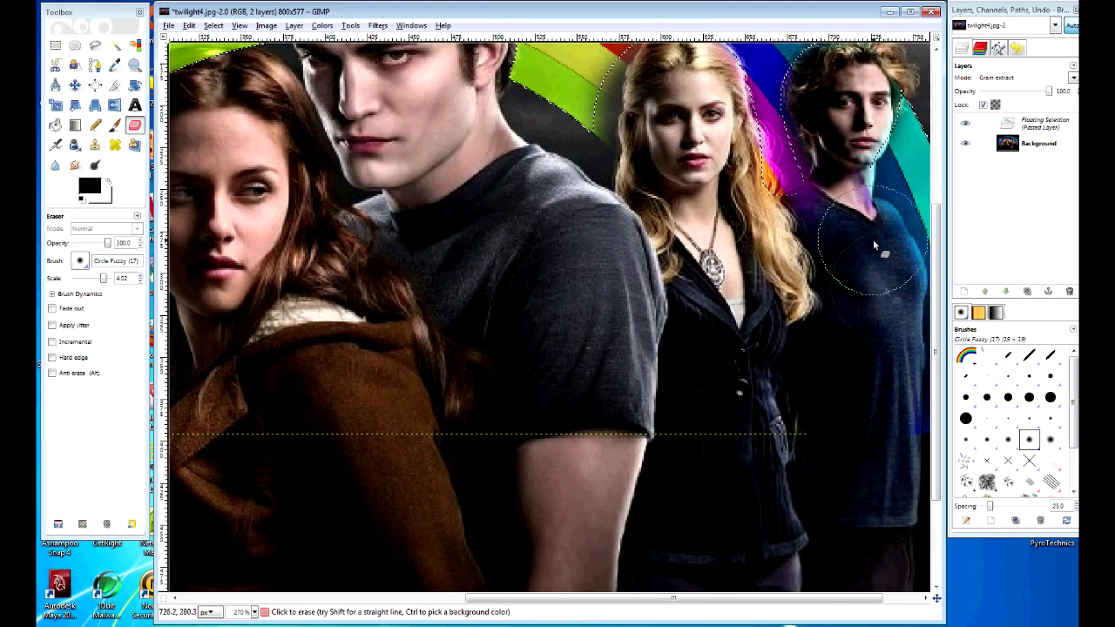
Step: Erase the rainbow over the brunette's head, the young man's face and the left woman's dress
scroll(859, 423, up, 3)
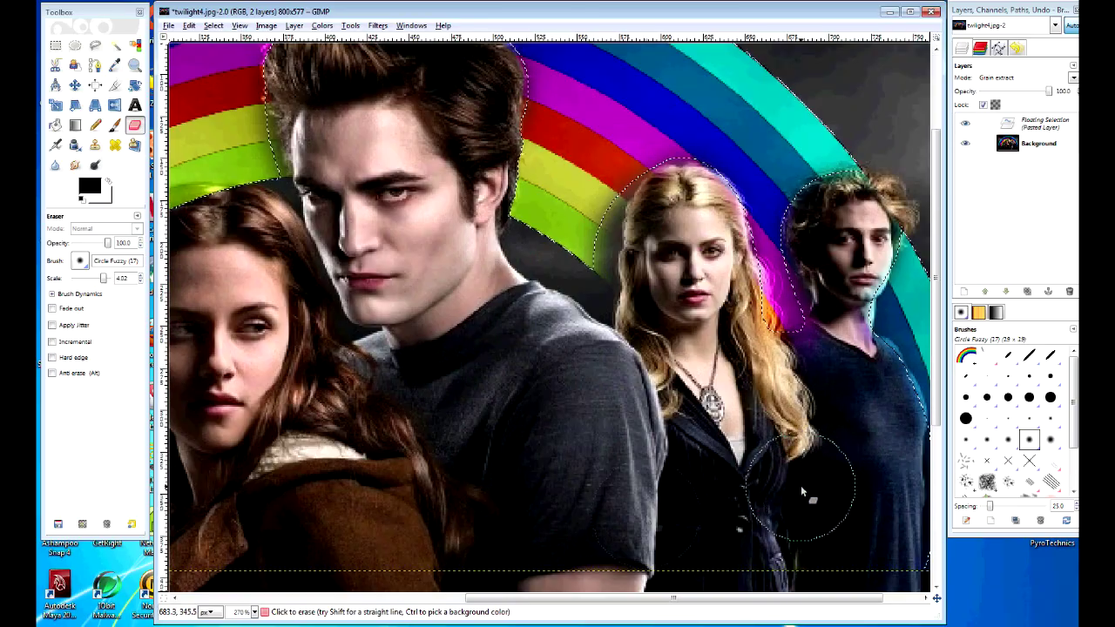
drag(481, 597, 302, 598)
mouse_move(585, 213)
mouse_down()
mouse_move(465, 220)
mouse_move(389, 200)
mouse_move(408, 166)
mouse_move(397, 319)
mouse_move(400, 145)
mouse_move(366, 183)
mouse_move(384, 200)
mouse_move(401, 154)
mouse_move(434, 234)
mouse_move(397, 230)
mouse_move(391, 316)
mouse_move(331, 384)
mouse_move(350, 353)
mouse_move(257, 514)
mouse_move(258, 546)
mouse_move(326, 507)
mouse_move(259, 513)
mouse_move(337, 386)
mouse_move(353, 548)
mouse_up()
scroll(554, 601, left, 3)
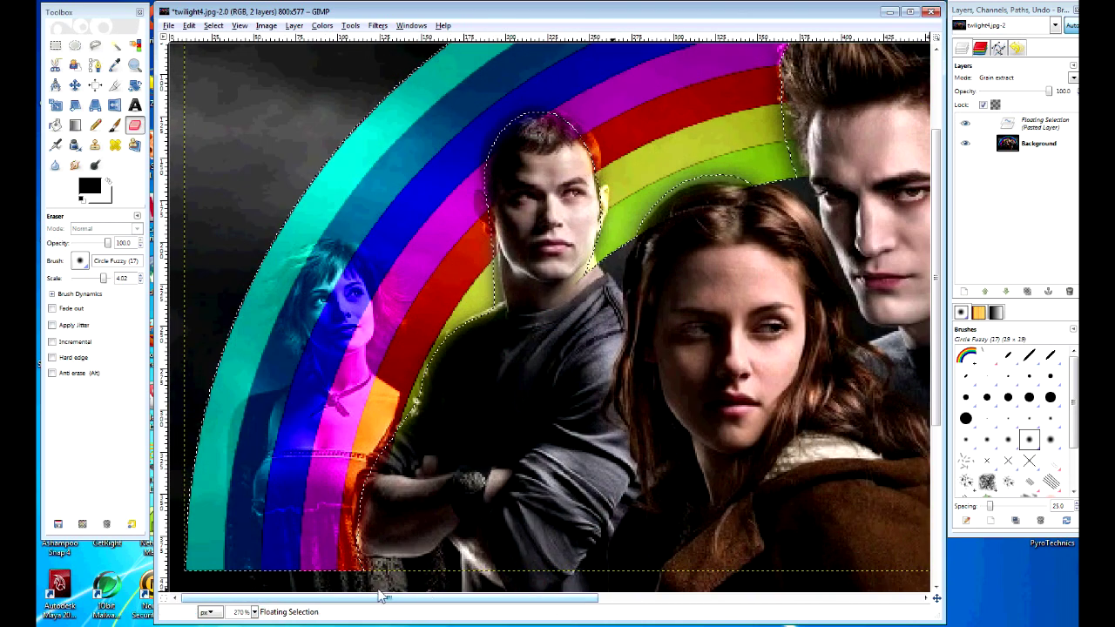
mouse_move(263, 446)
mouse_down()
mouse_move(366, 531)
mouse_move(392, 436)
mouse_move(301, 288)
mouse_move(278, 305)
mouse_move(322, 322)
mouse_move(359, 297)
mouse_move(313, 348)
mouse_move(296, 279)
mouse_move(357, 383)
mouse_move(267, 585)
mouse_move(226, 562)
mouse_move(119, 544)
mouse_move(155, 547)
mouse_move(168, 522)
mouse_move(217, 488)
mouse_move(209, 523)
mouse_up()
mouse_move(435, 598)
mouse_down()
mouse_move(694, 612)
mouse_move(778, 601)
mouse_up()
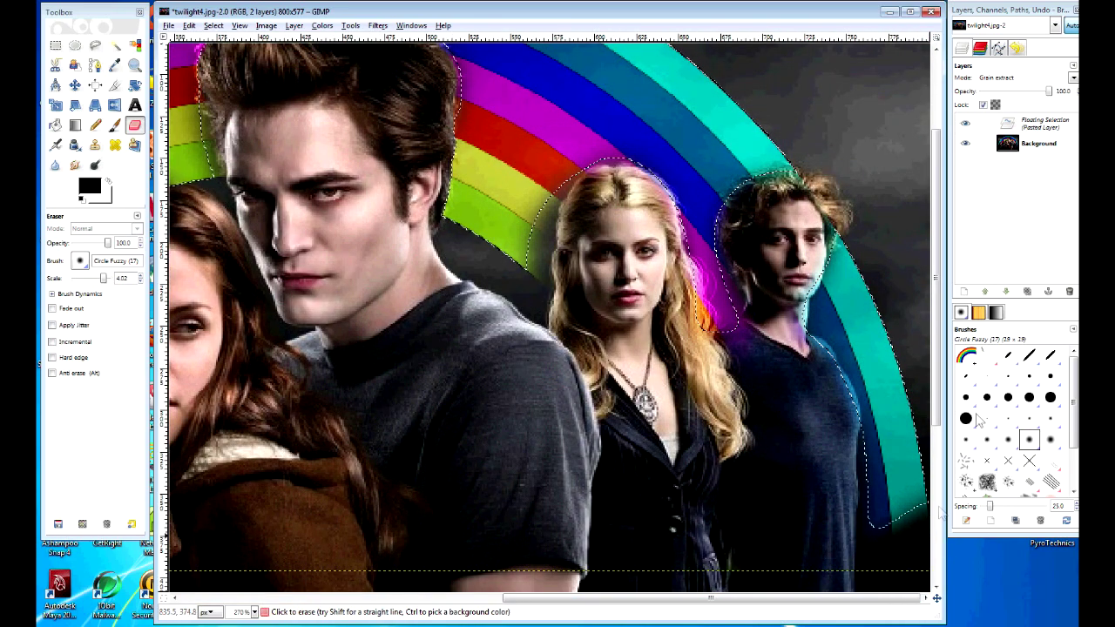
right_click(1036, 124)
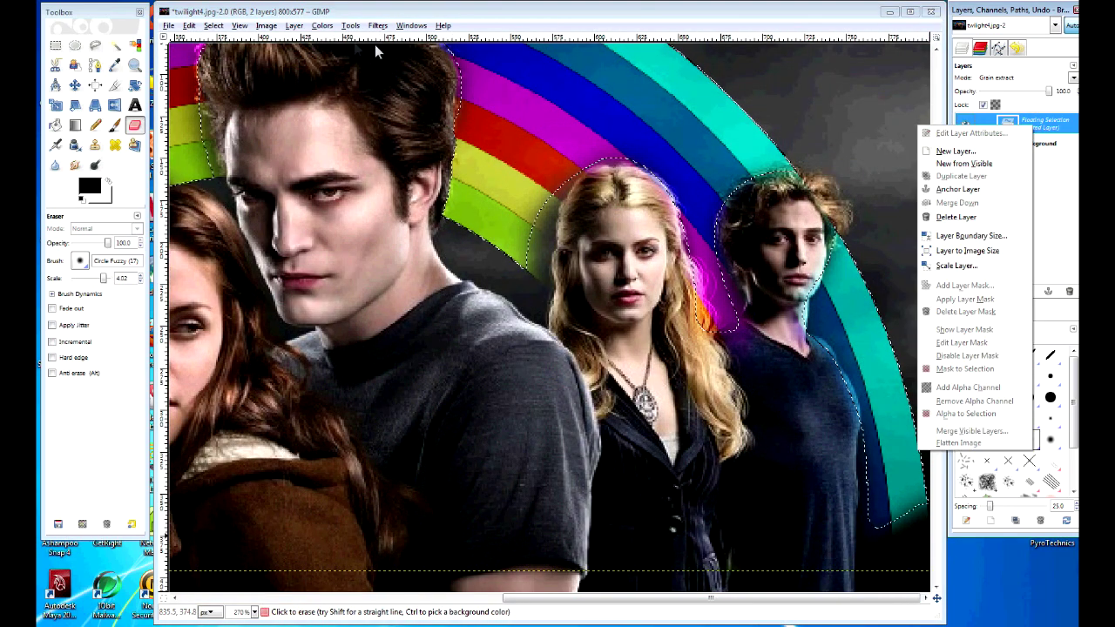
Step: Apply a 5.0-radius Gaussian Blur to the rainbow and maximize the image window
click(294, 25)
click(293, 25)
mouse_move(377, 26)
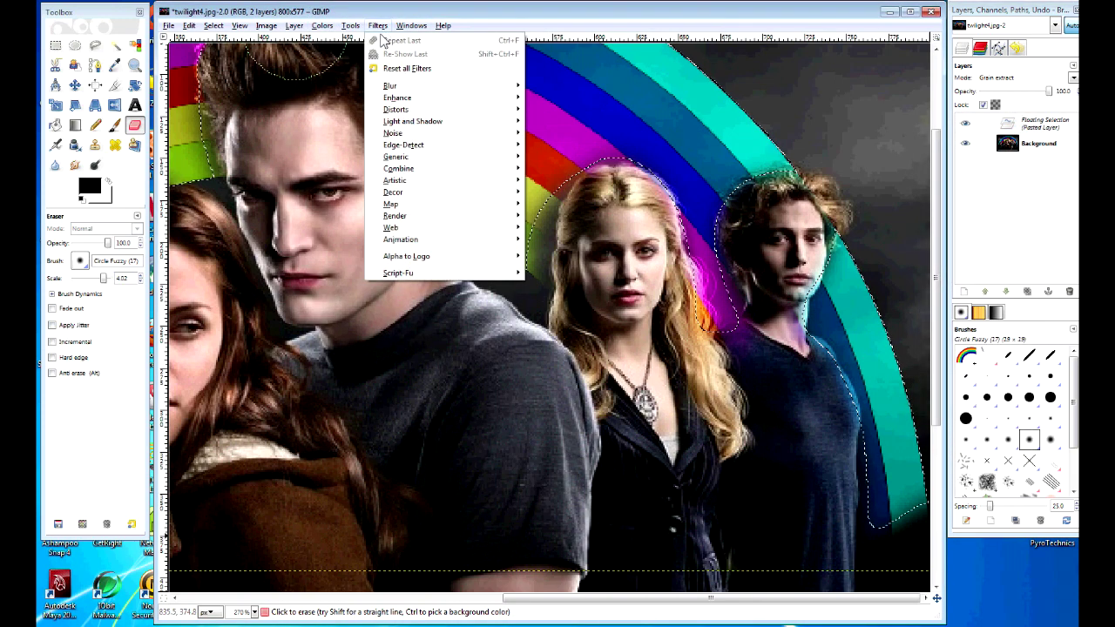
mouse_move(387, 85)
click(615, 130)
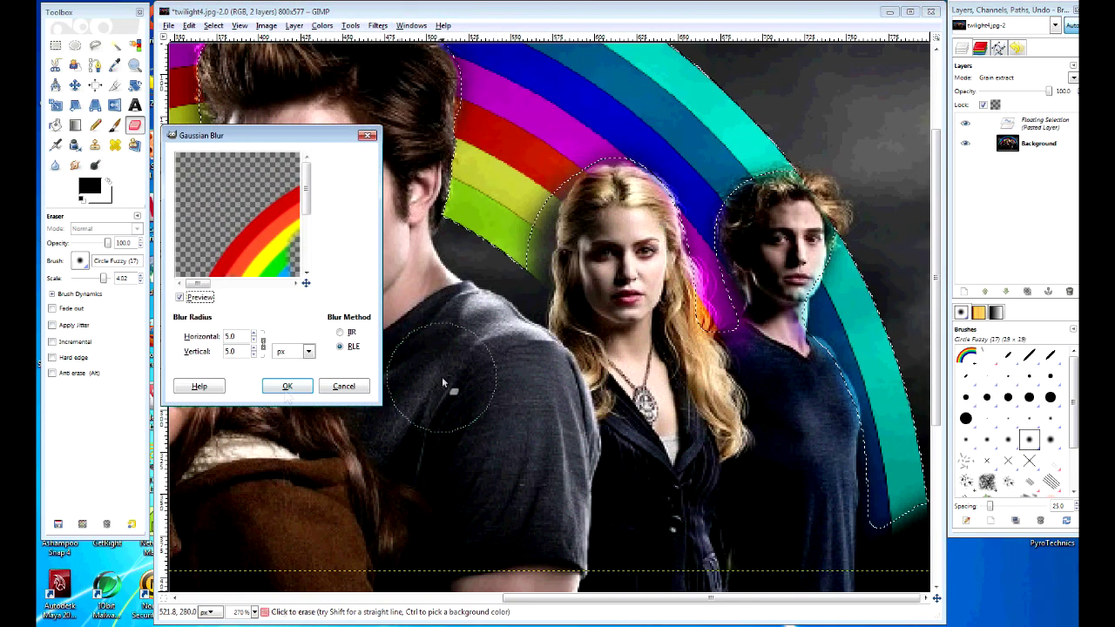
click(273, 386)
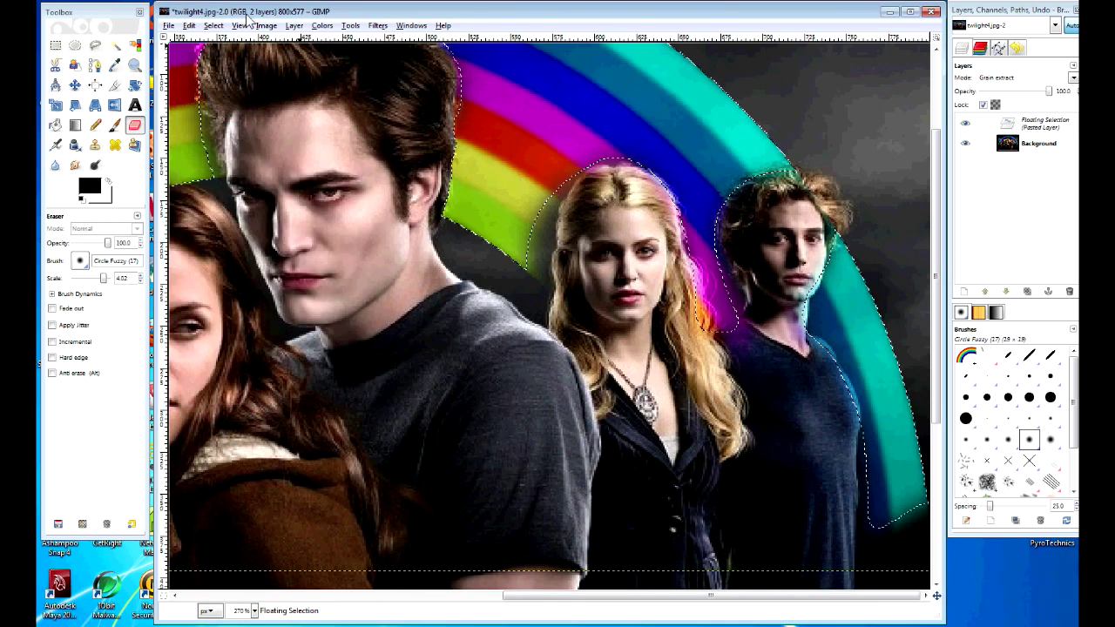
click(909, 12)
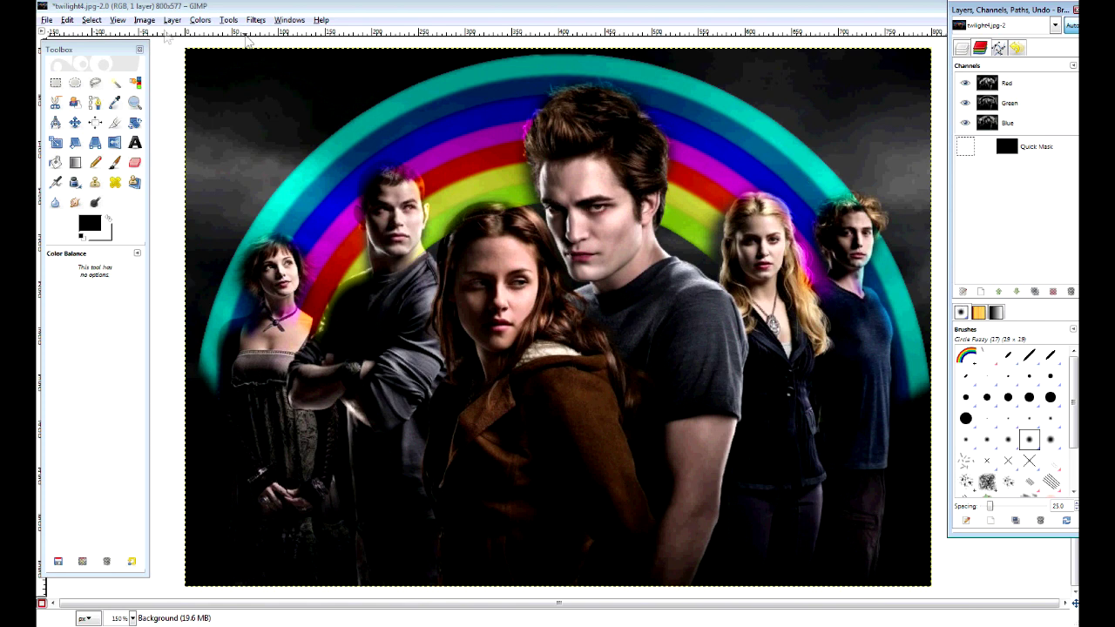
click(48, 20)
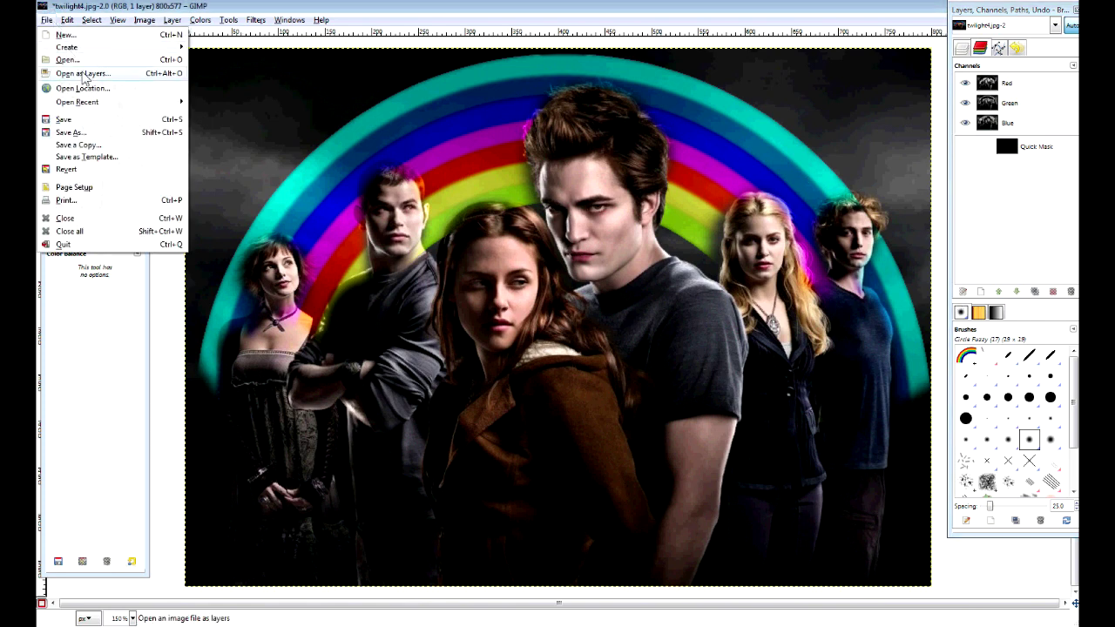
Step: Save the picture as twilight_truecolors.jpg in the Desktop folder, checking the file type list
click(82, 132)
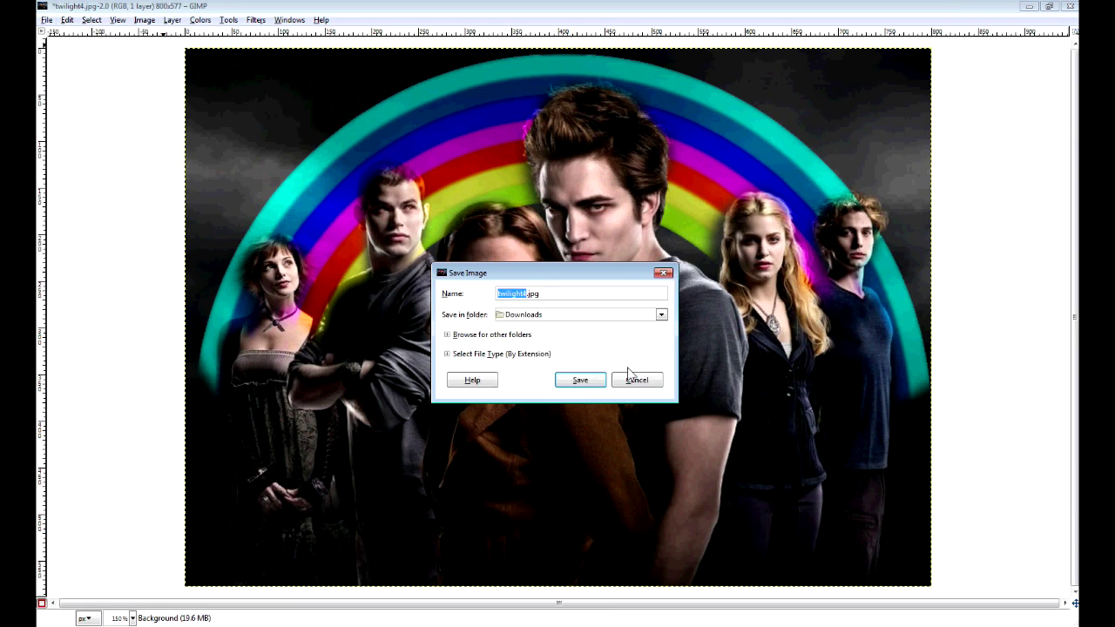
text(twilight_trueco)
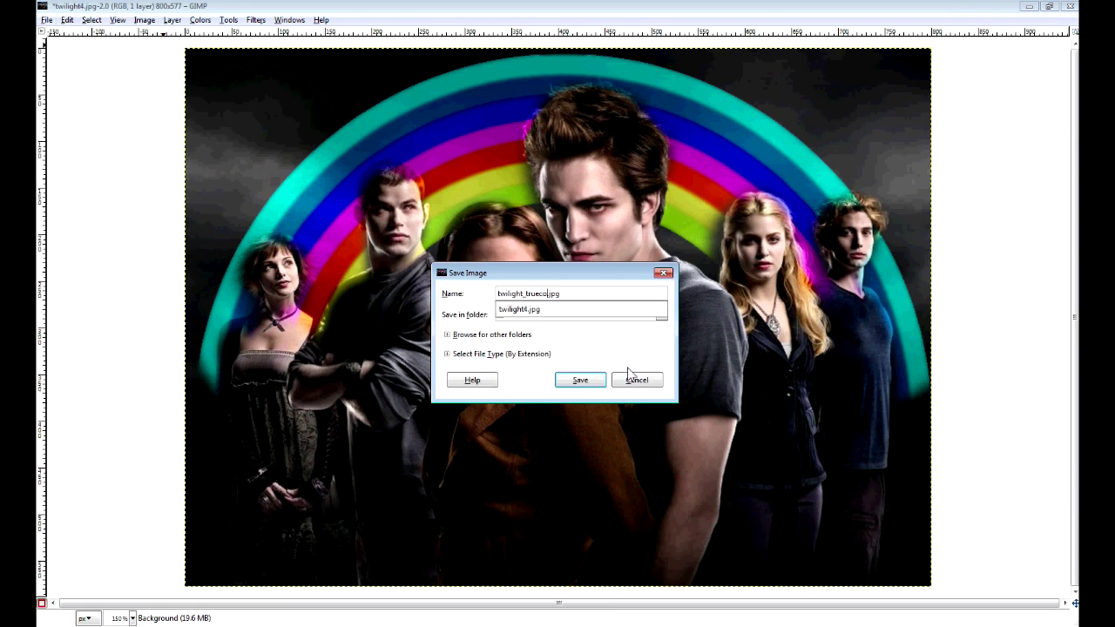
click(590, 380)
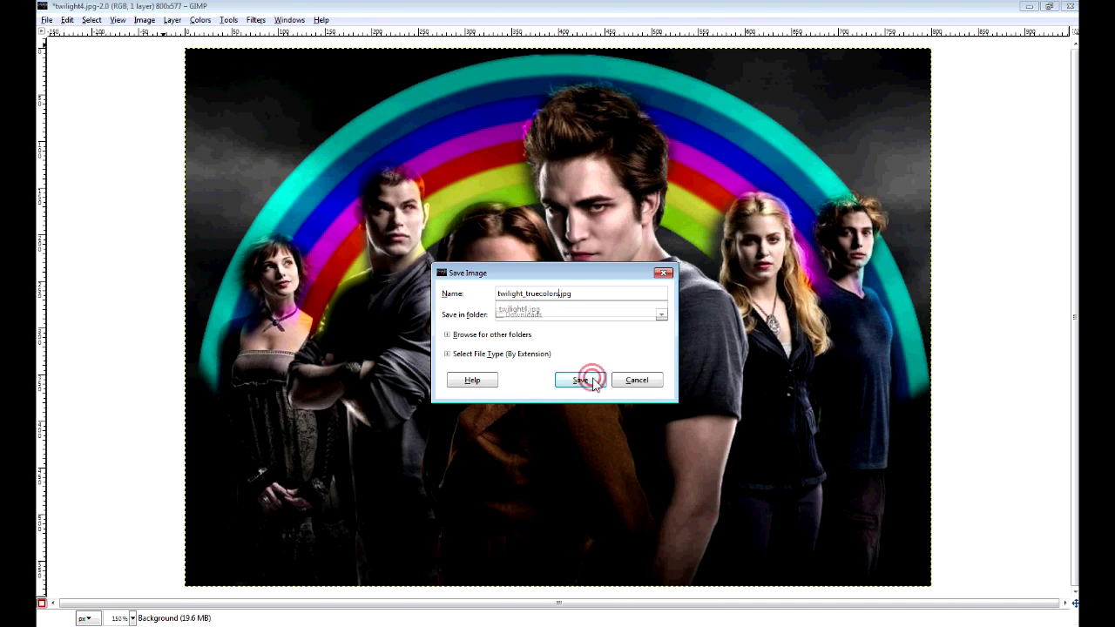
click(661, 315)
click(567, 340)
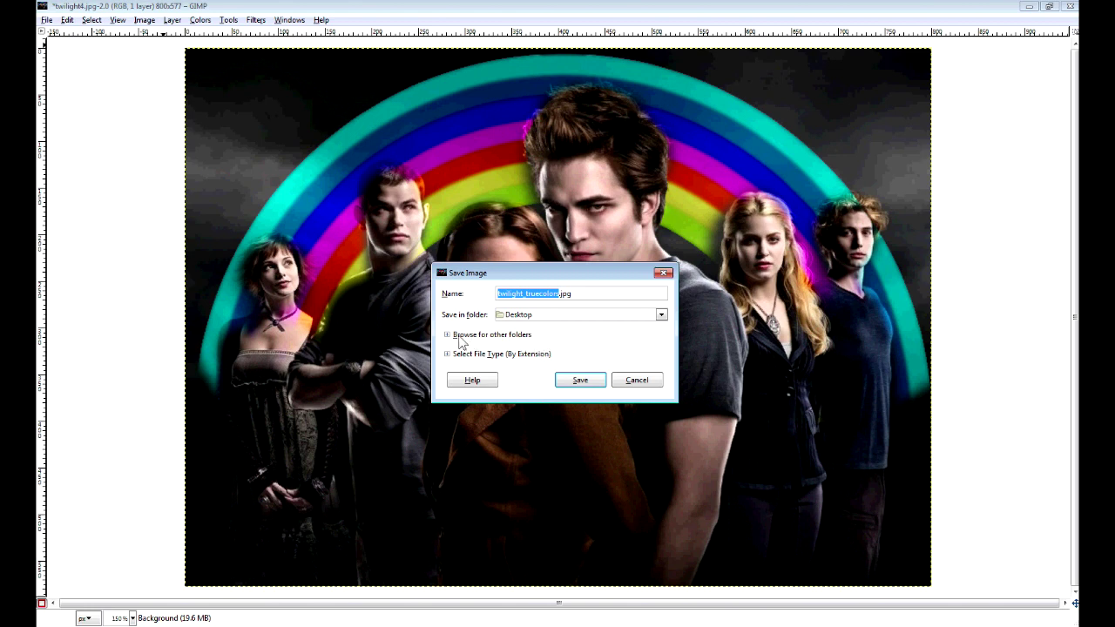
click(476, 355)
scroll(554, 410, down, 4)
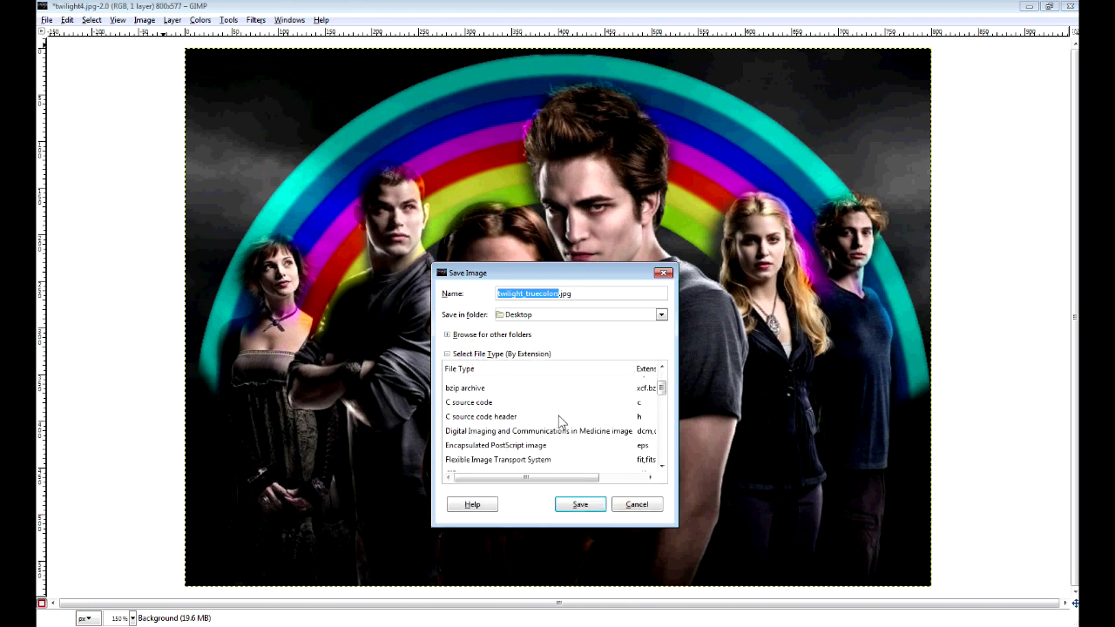
scroll(560, 423, down, 5)
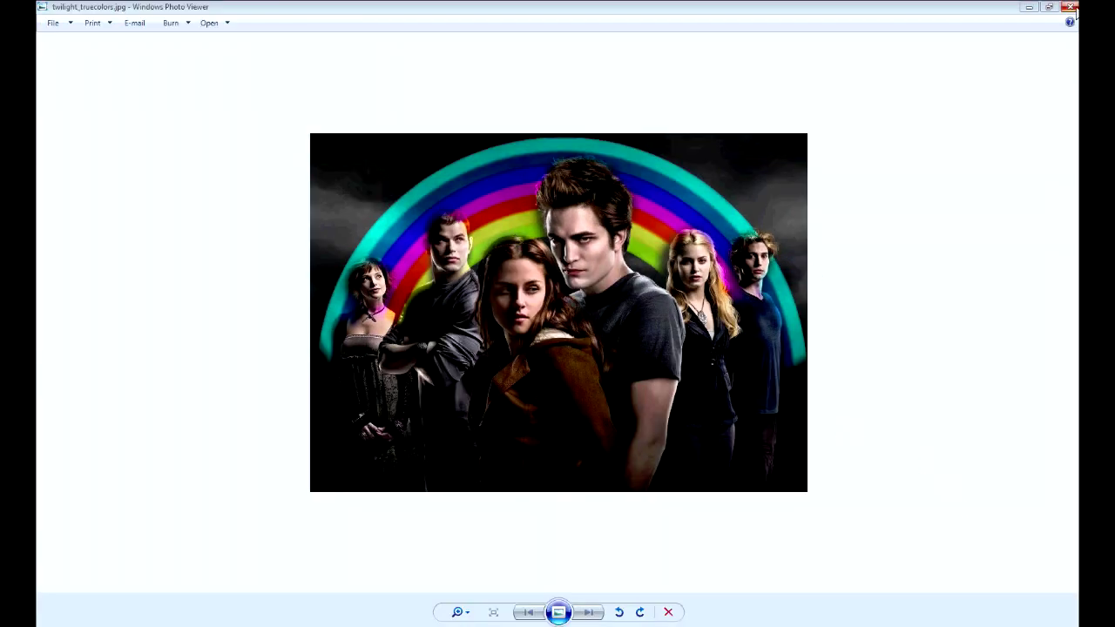
Step: Close the Windows Photo Viewer preview of twilight_truecolors.jpg
click(1069, 7)
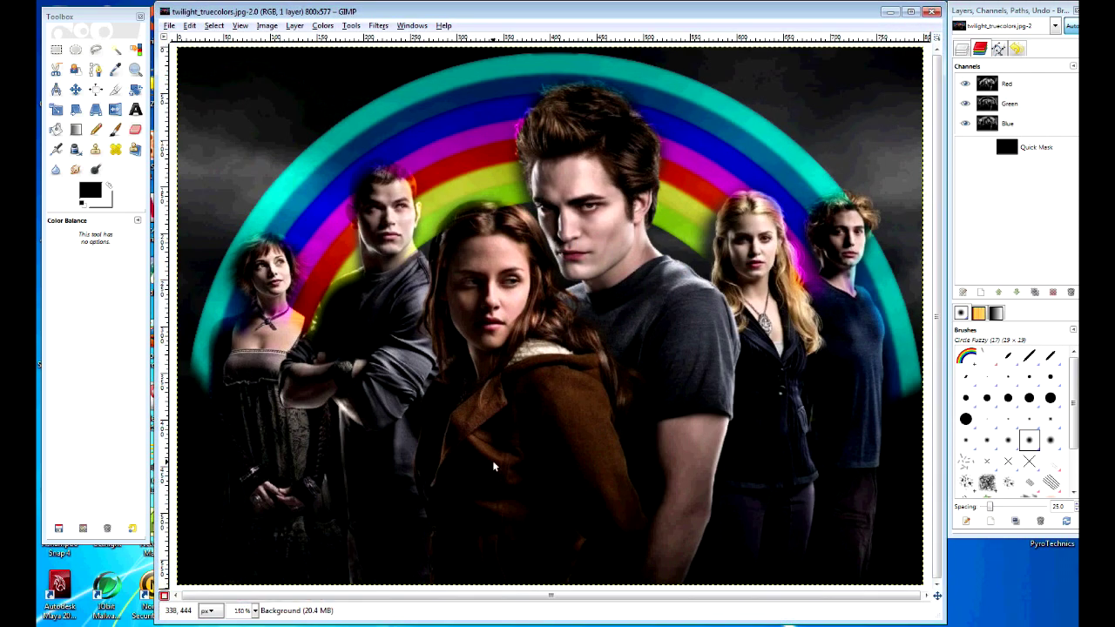
Step: Open twilight6-1024x640.jpg from Downloads, minimize the twilight_truecolors window, and move the new image into view
click(169, 25)
click(188, 65)
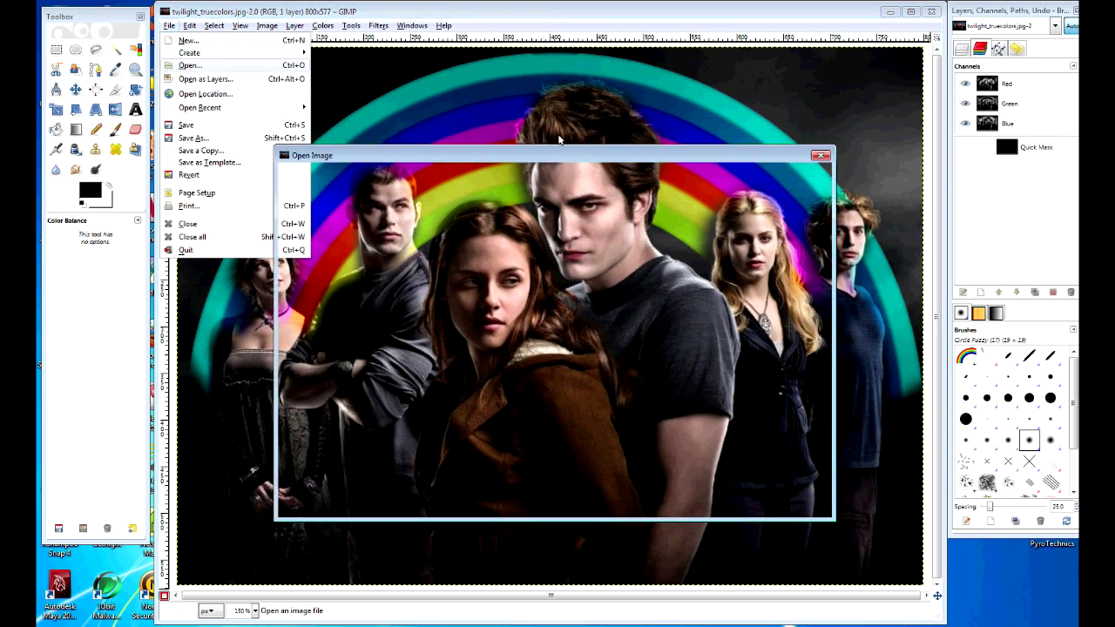
drag(714, 329, 721, 241)
double_click(427, 422)
click(425, 418)
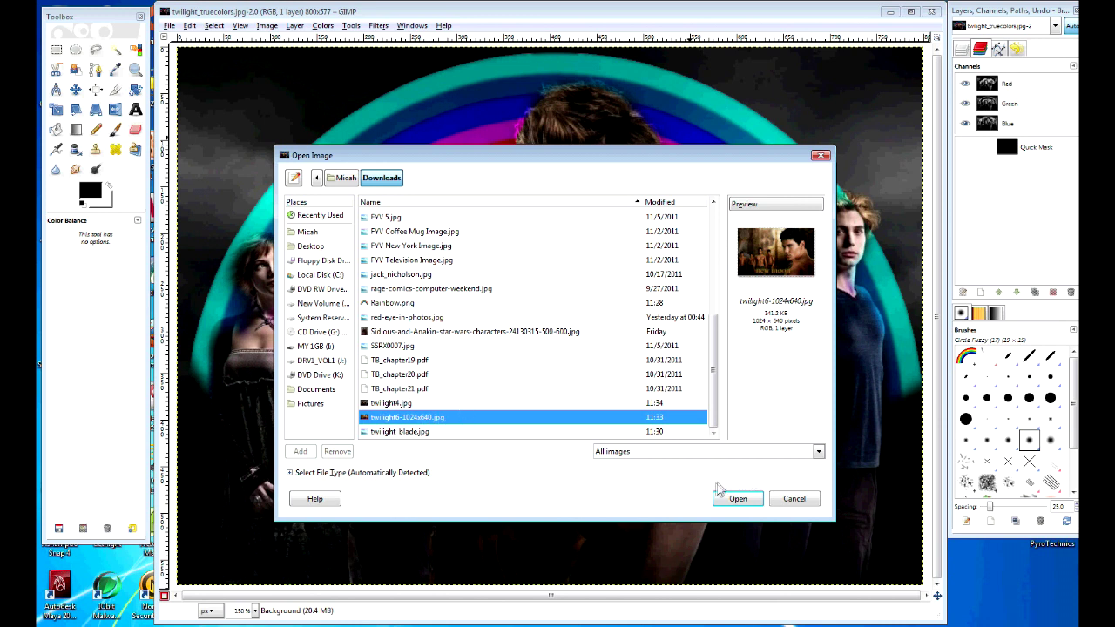
click(736, 498)
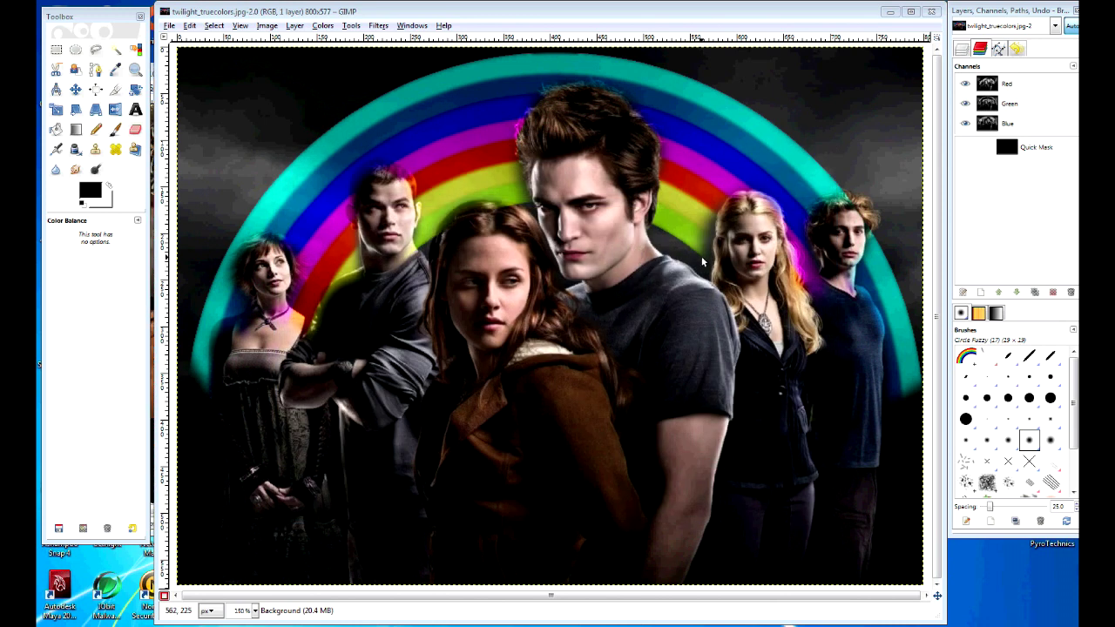
click(890, 13)
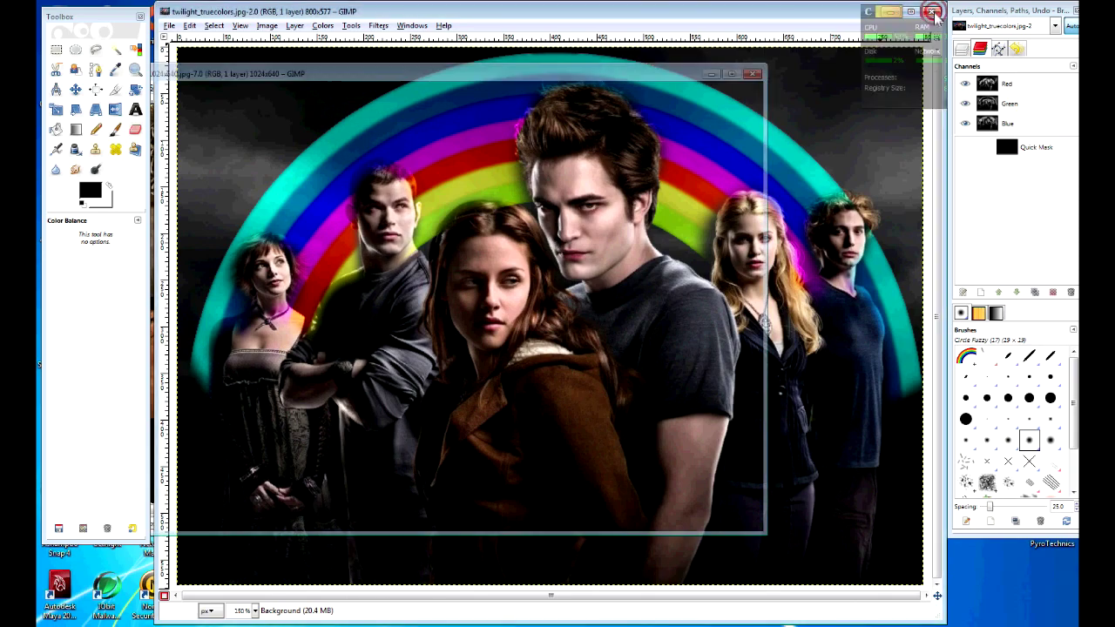
drag(645, 74, 756, 70)
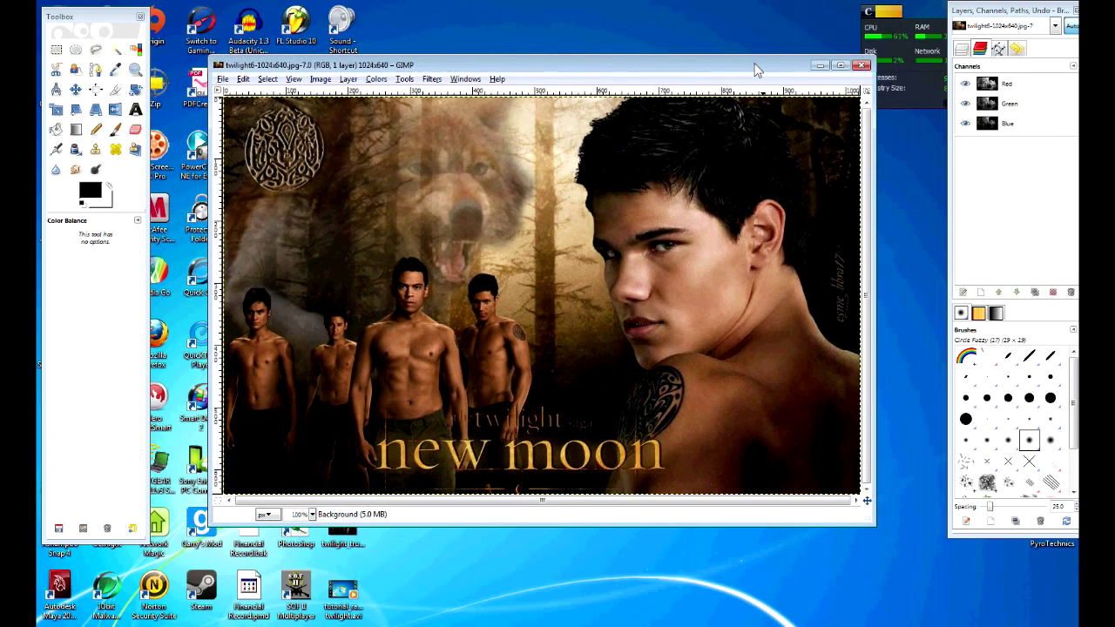